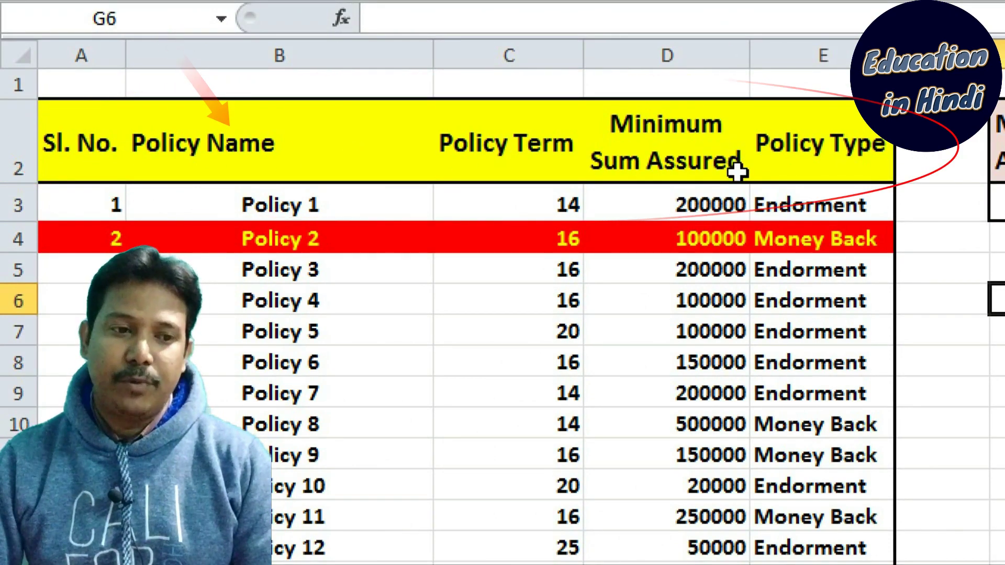
# Look over the policy names, terms, sums assured and types in the table.
pyautogui.moveTo(271, 205); pyautogui.dragTo(281, 501)
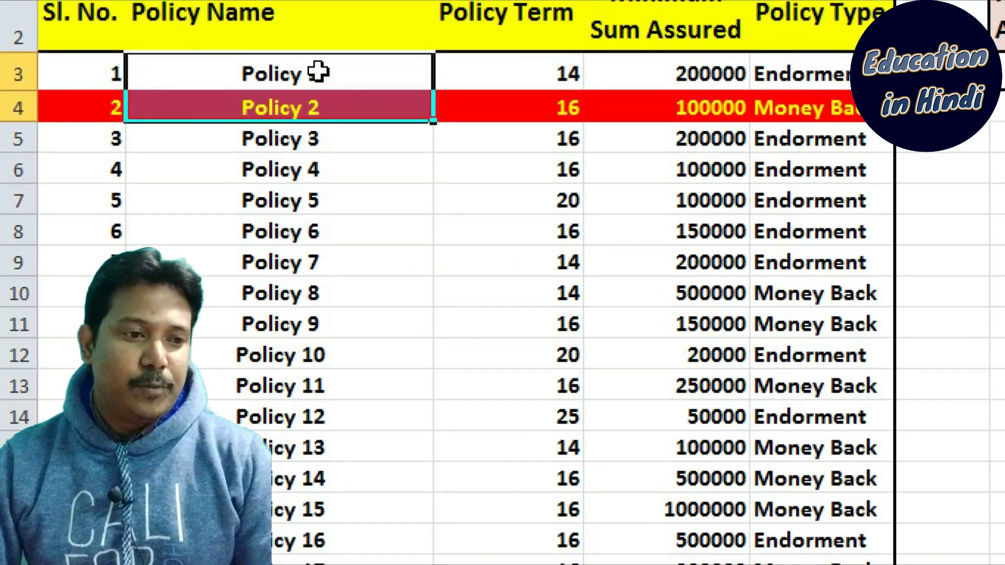
pyautogui.click(318, 73)
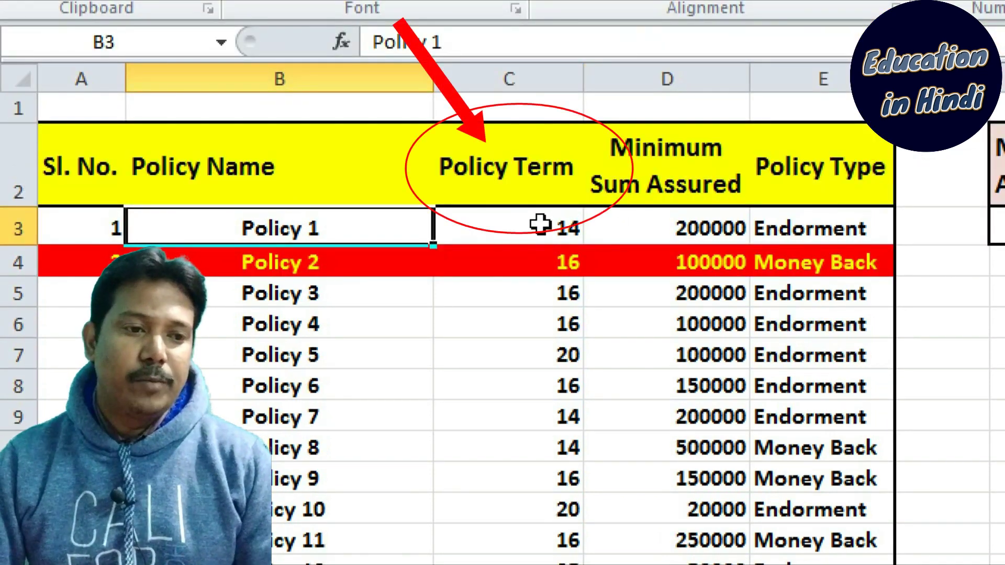
pyautogui.moveTo(540, 224); pyautogui.dragTo(523, 502)
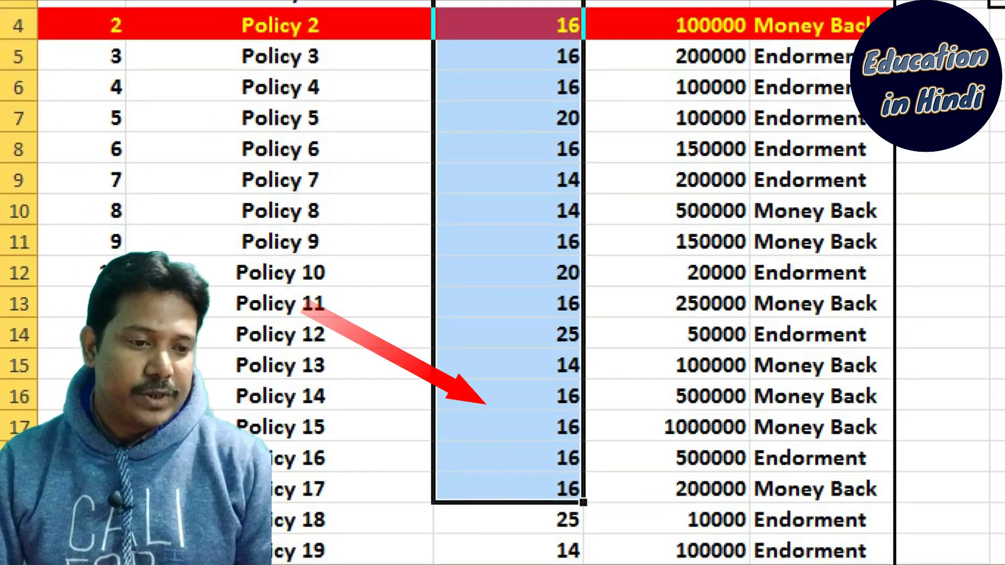
pyautogui.moveTo(523, 502)
pyautogui.mouseDown()
pyautogui.moveTo(518, 80)
pyautogui.moveTo(518, 102)
pyautogui.mouseUp()
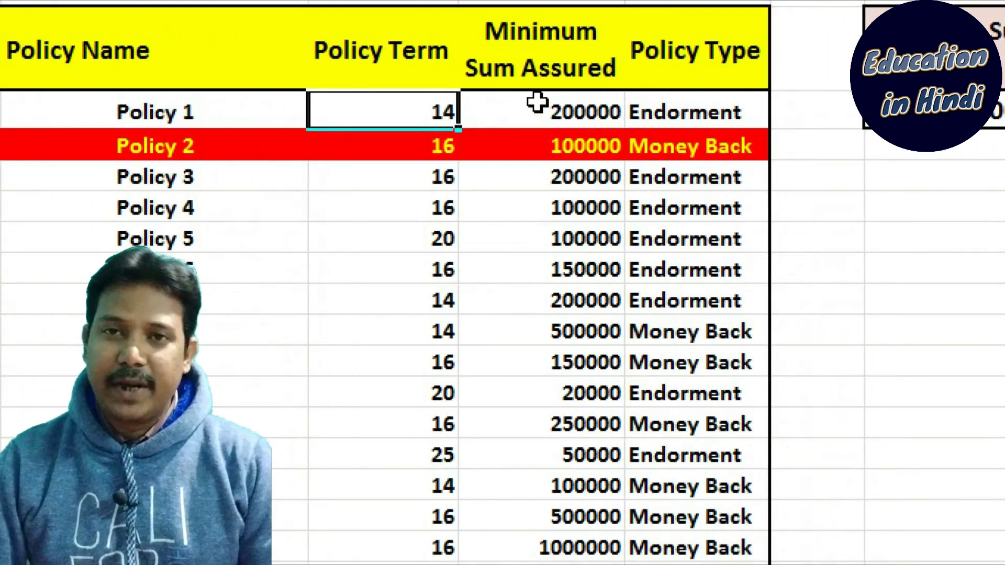
pyautogui.click(536, 104)
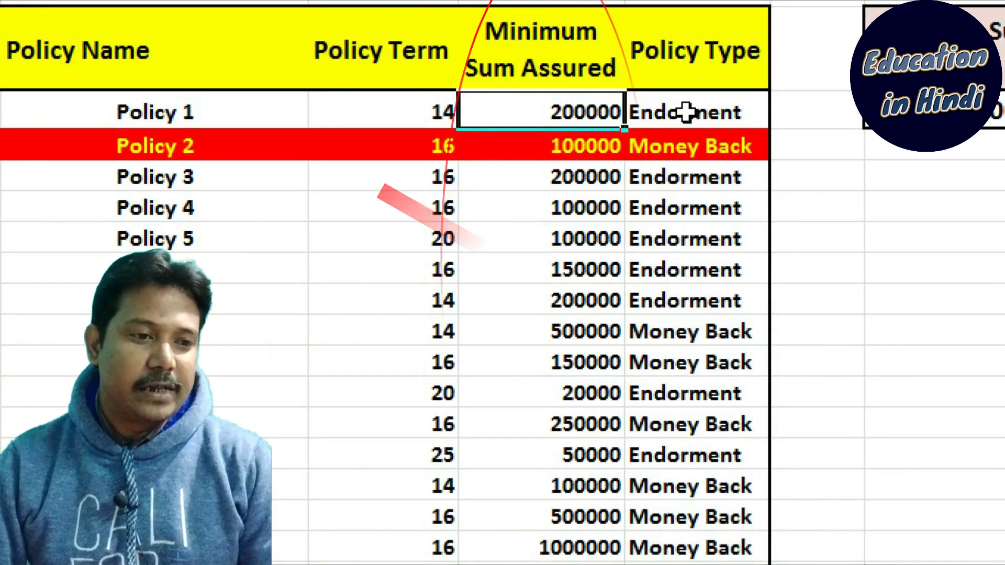
pyautogui.click(756, 117)
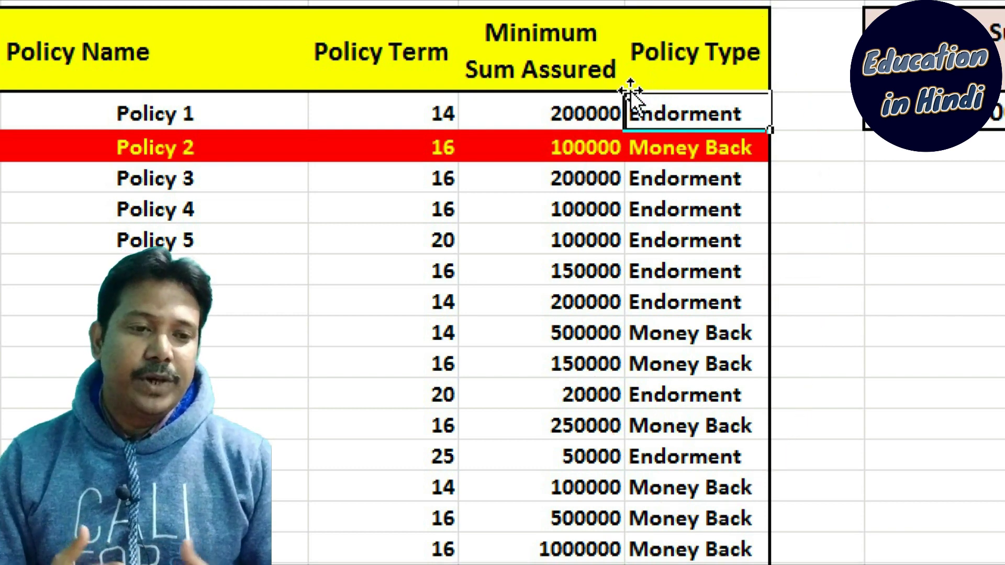
pyautogui.click(681, 169)
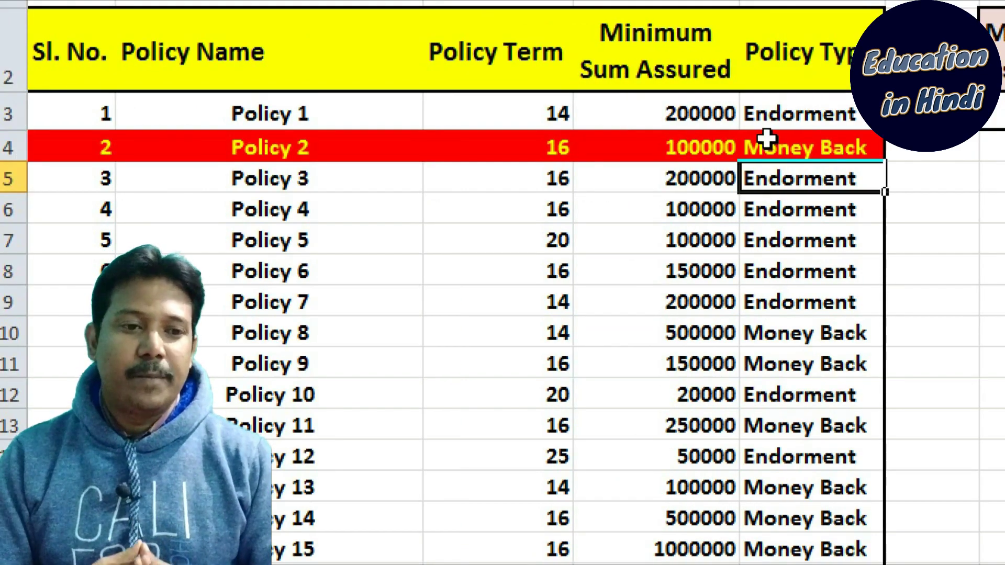
pyautogui.moveTo(766, 138); pyautogui.dragTo(799, 460)
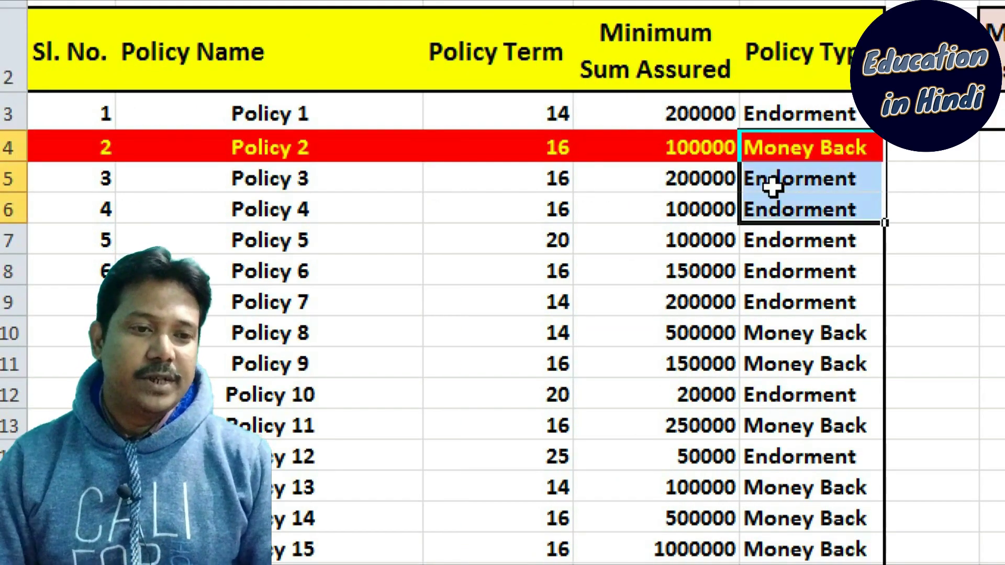
pyautogui.click(325, 328)
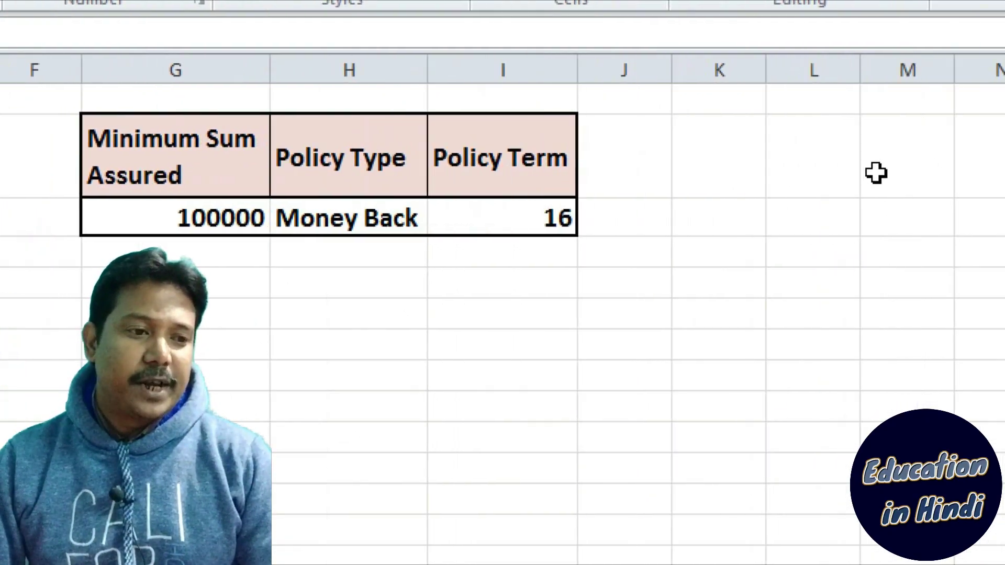
# Choose 200000 in G3, Endorment in H3 and 20 in I3 from the criteria dropdowns.
pyautogui.click(232, 216)
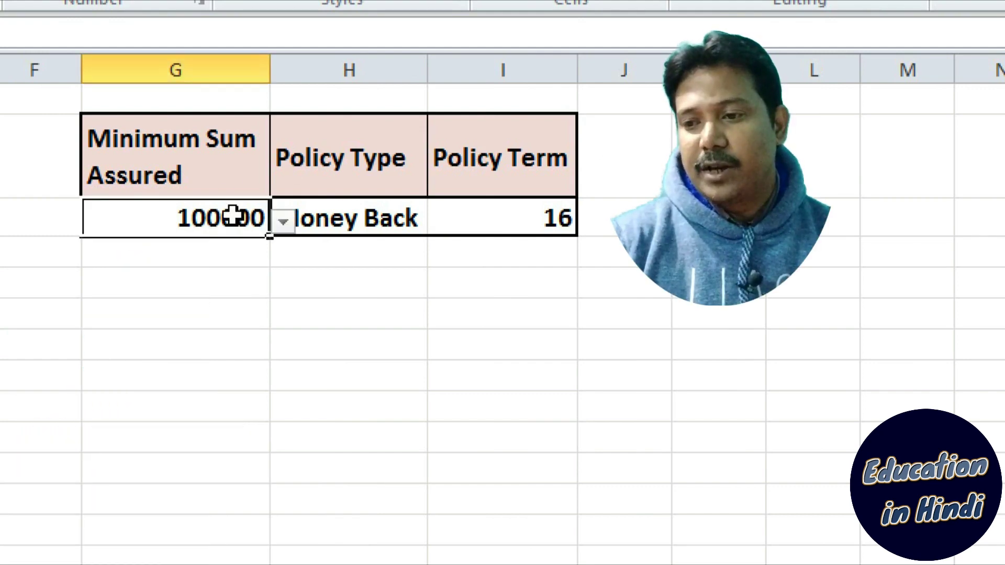
pyautogui.click(281, 227)
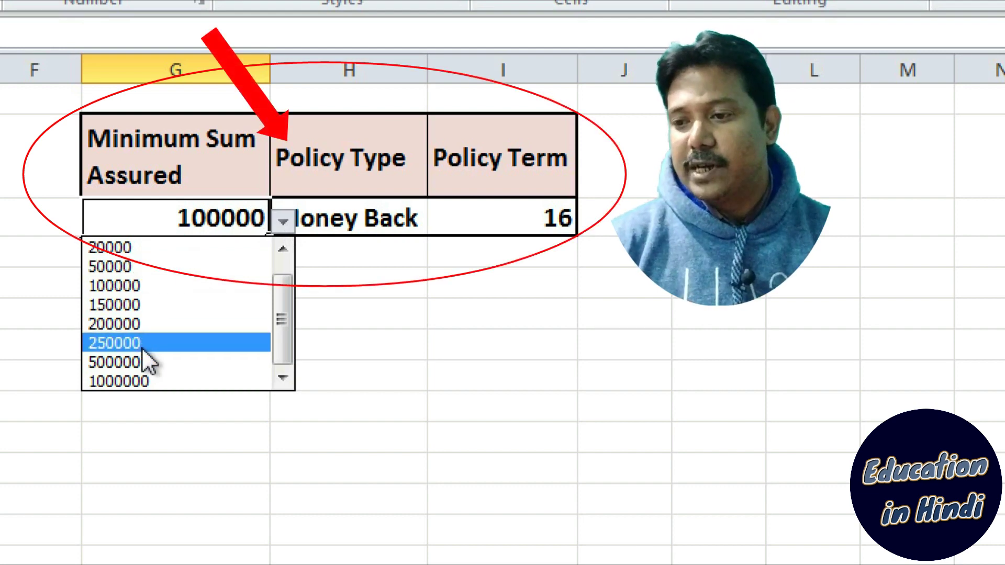
pyautogui.click(128, 323)
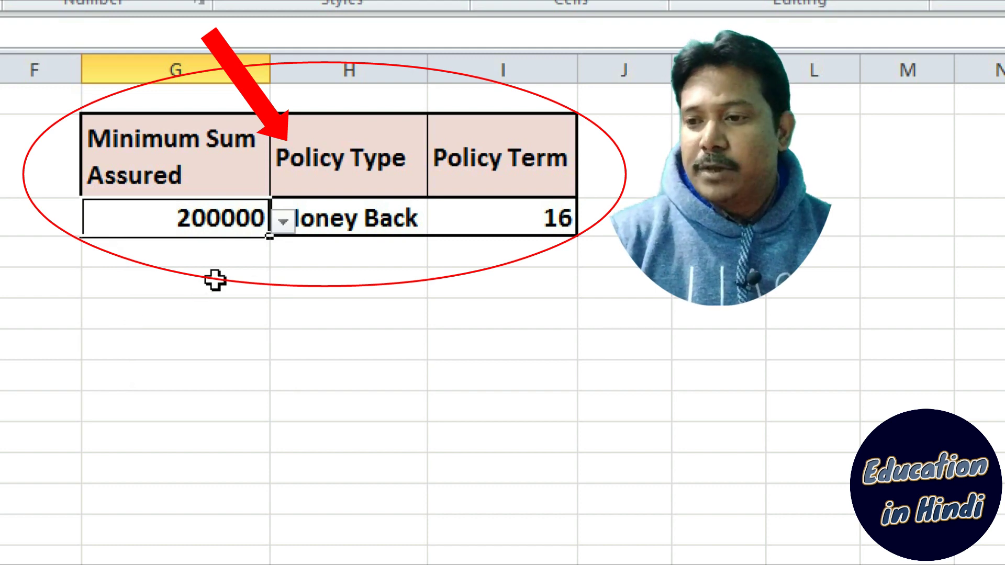
pyautogui.click(395, 216)
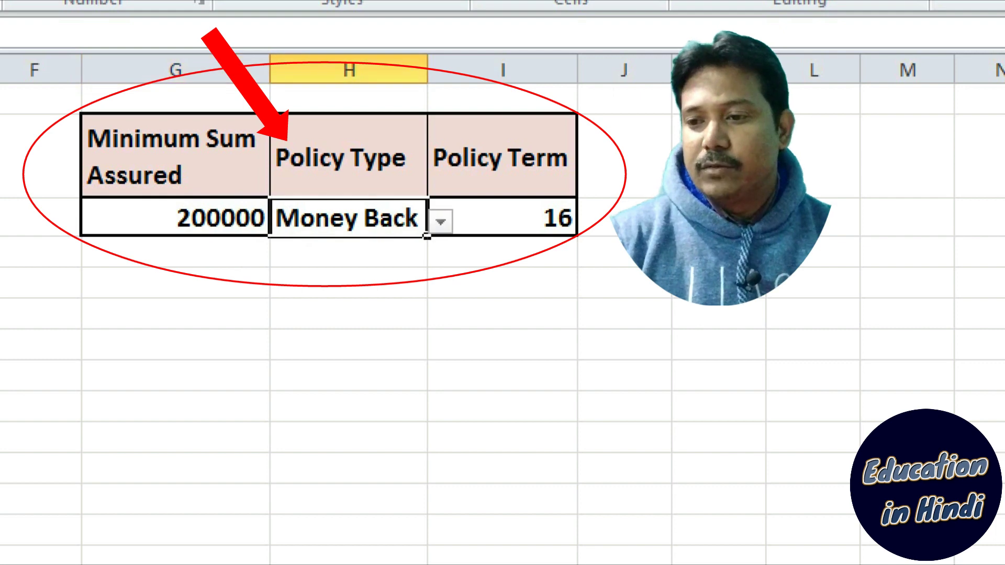
pyautogui.click(441, 220)
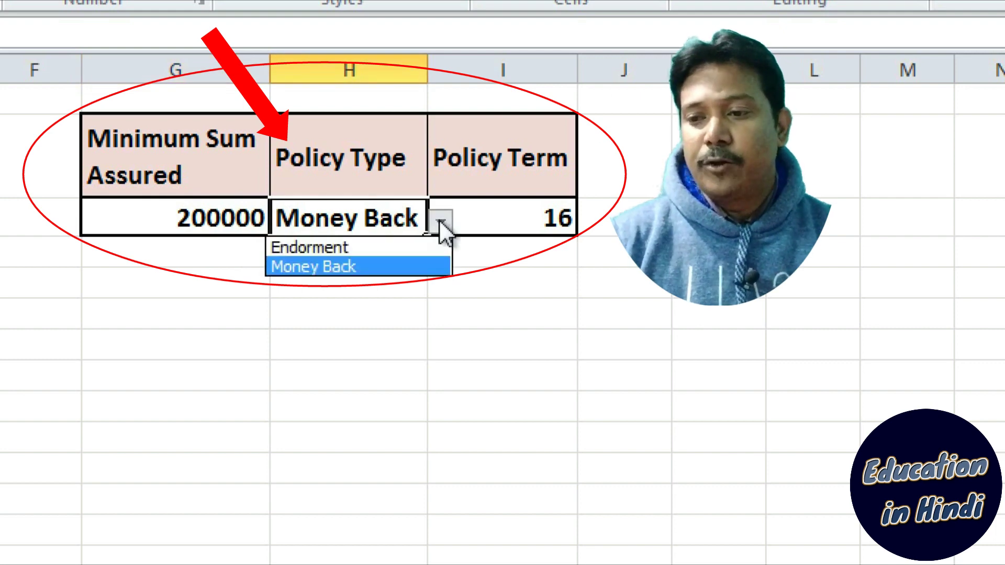
pyautogui.click(368, 245)
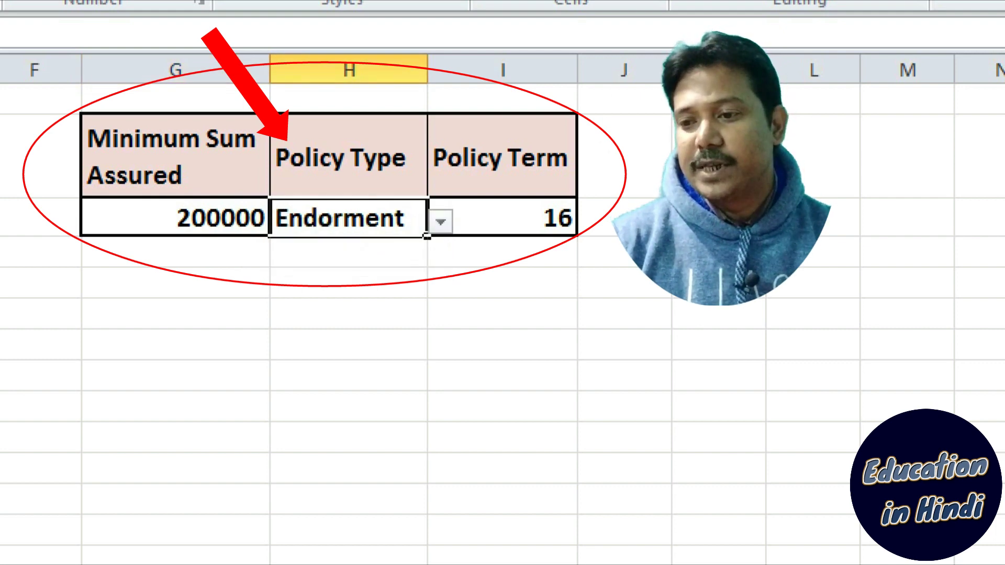
pyautogui.click(516, 225)
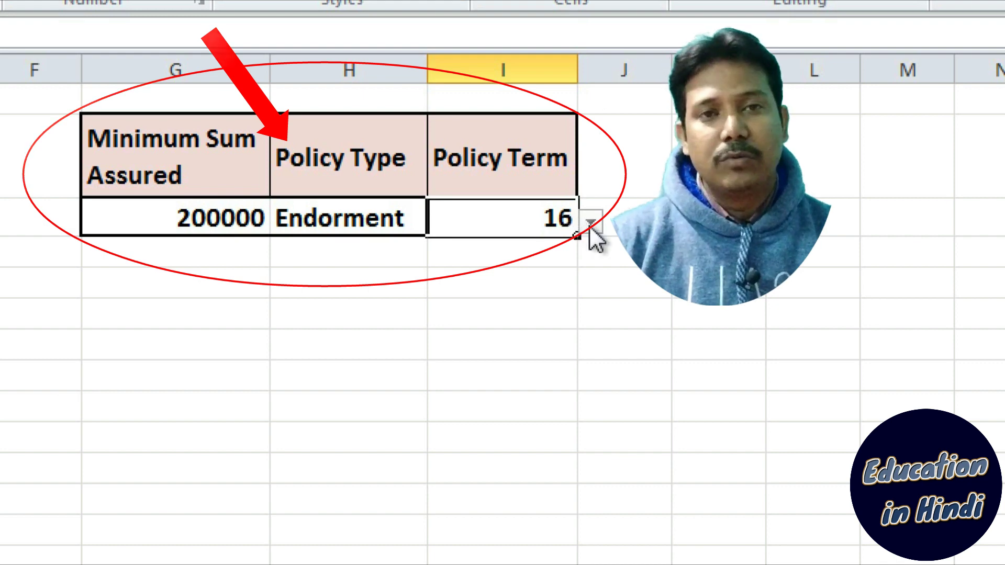
pyautogui.click(591, 222)
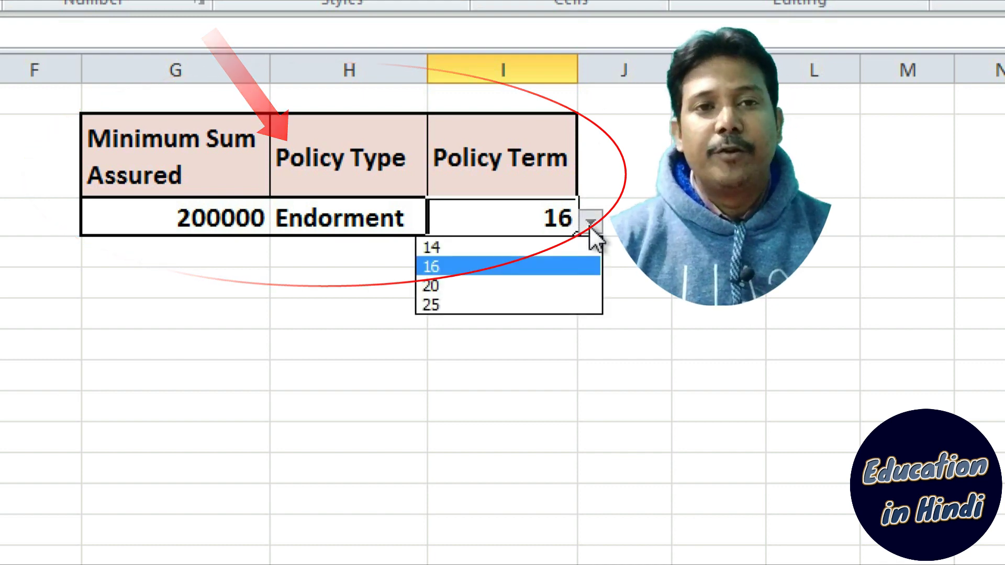
pyautogui.click(470, 288)
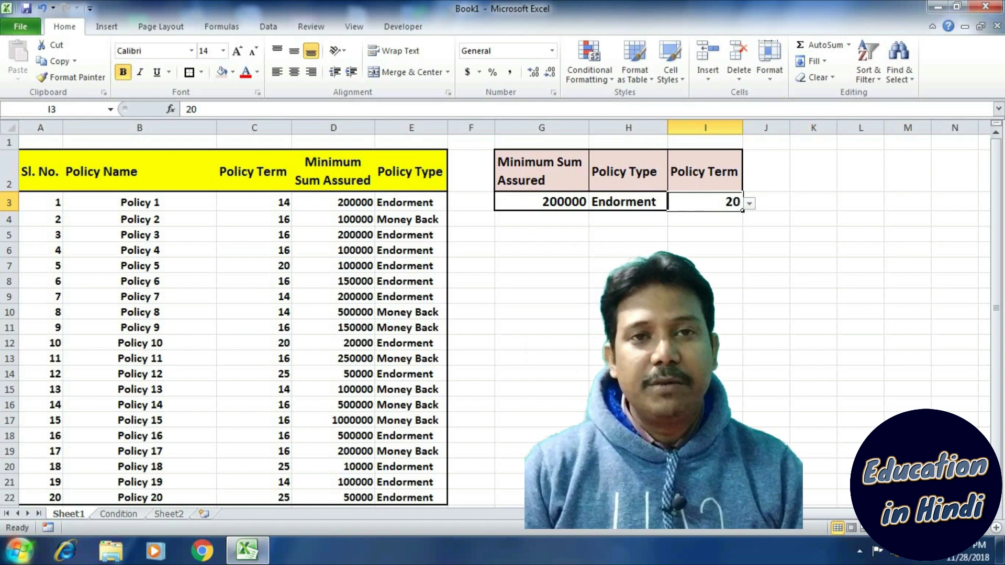
# Switch the I3 term criterion to 14 so Policy 1 and Policy 7 match.
pyautogui.hotkey('alt', 'Down')
pyautogui.press('Up')
pyautogui.press('Up')
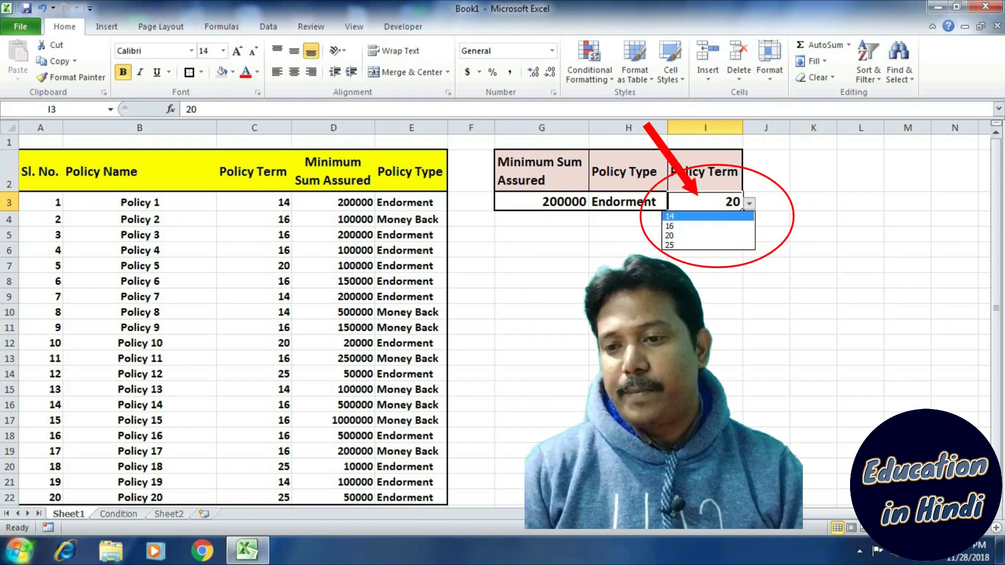
pyautogui.press('Return')
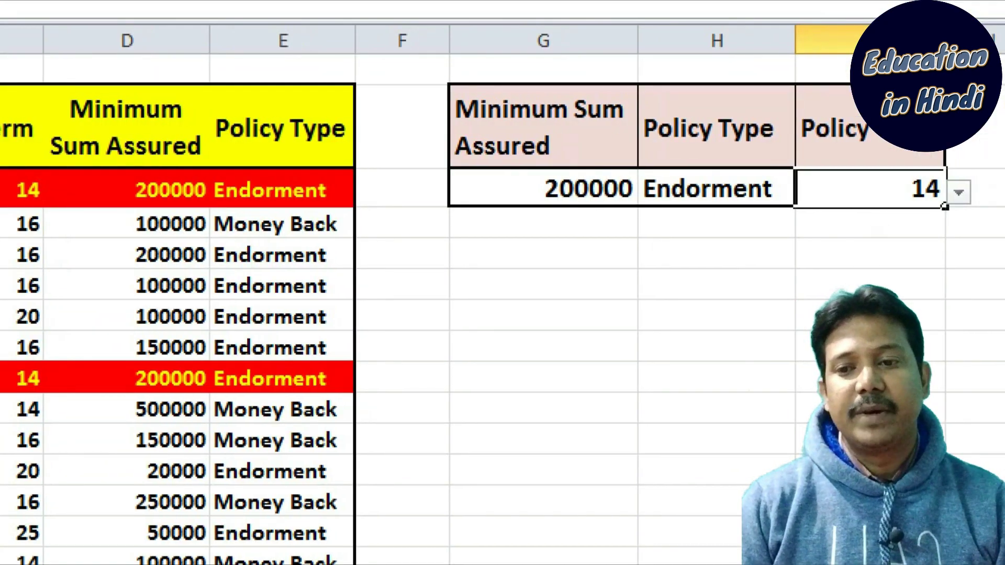
# Set H3 to Money Back and I3 to 16, leaving Policy 17 as the only match.
pyautogui.click(778, 180)
pyautogui.click(809, 193)
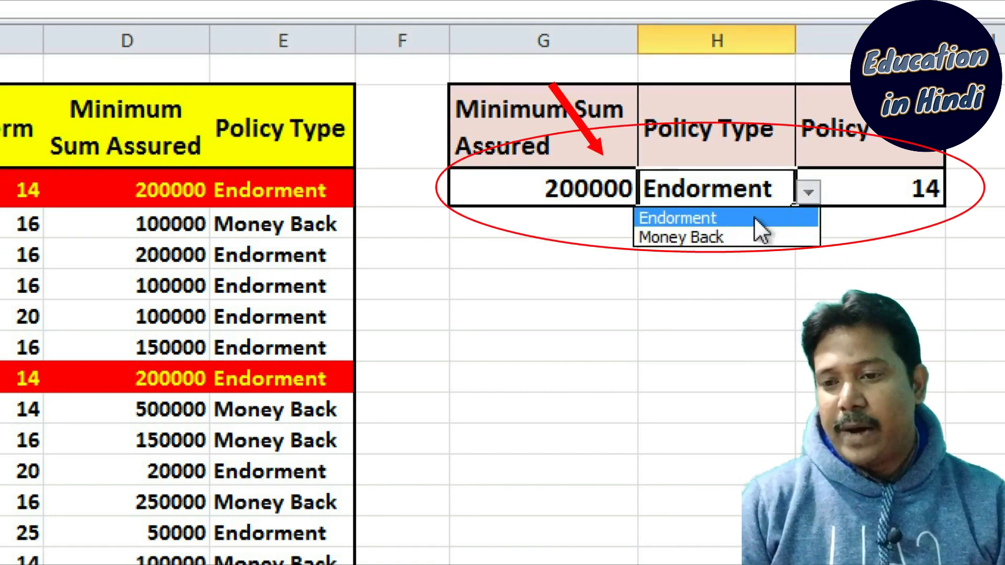
pyautogui.click(730, 240)
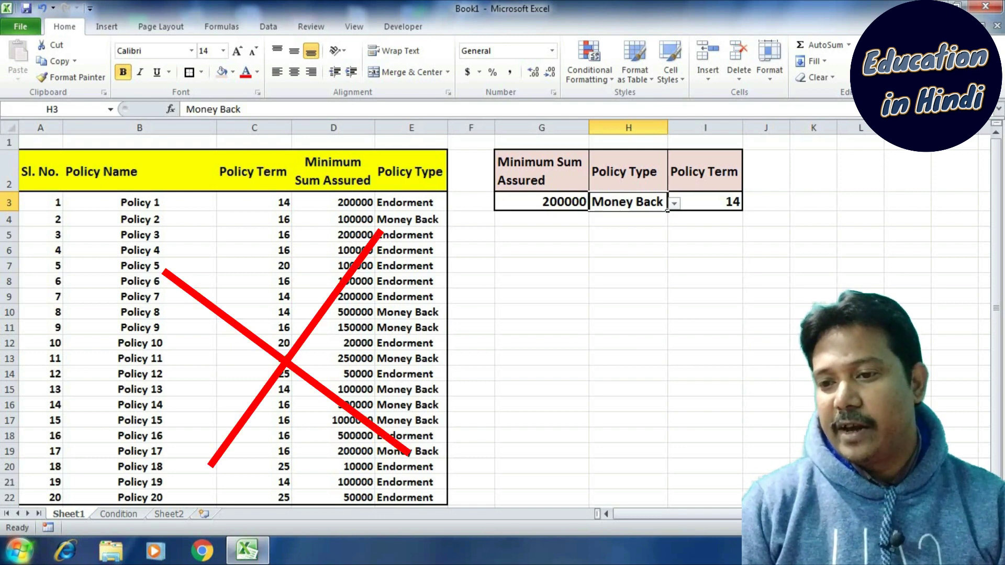
pyautogui.click(705, 202)
pyautogui.click(749, 203)
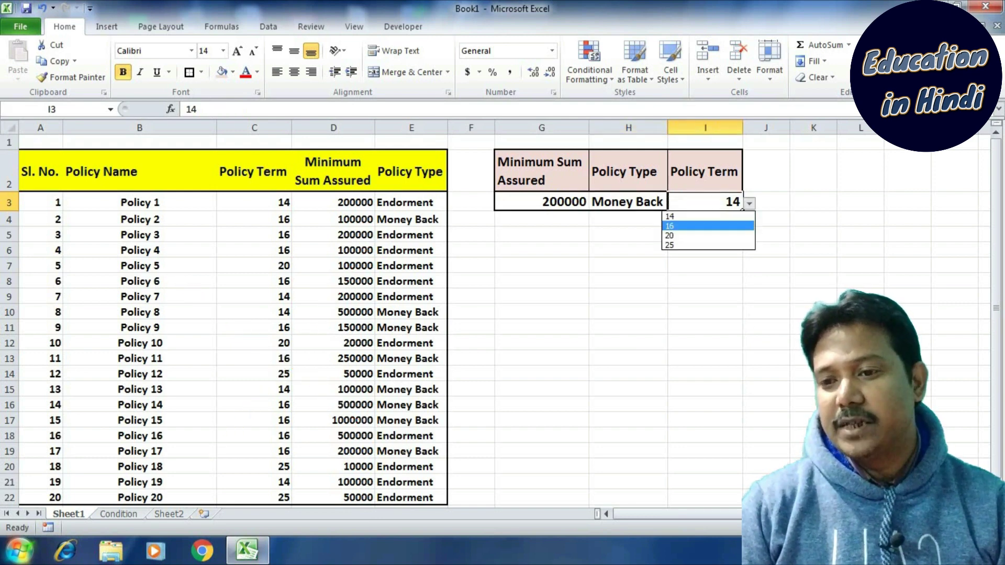
pyautogui.click(681, 222)
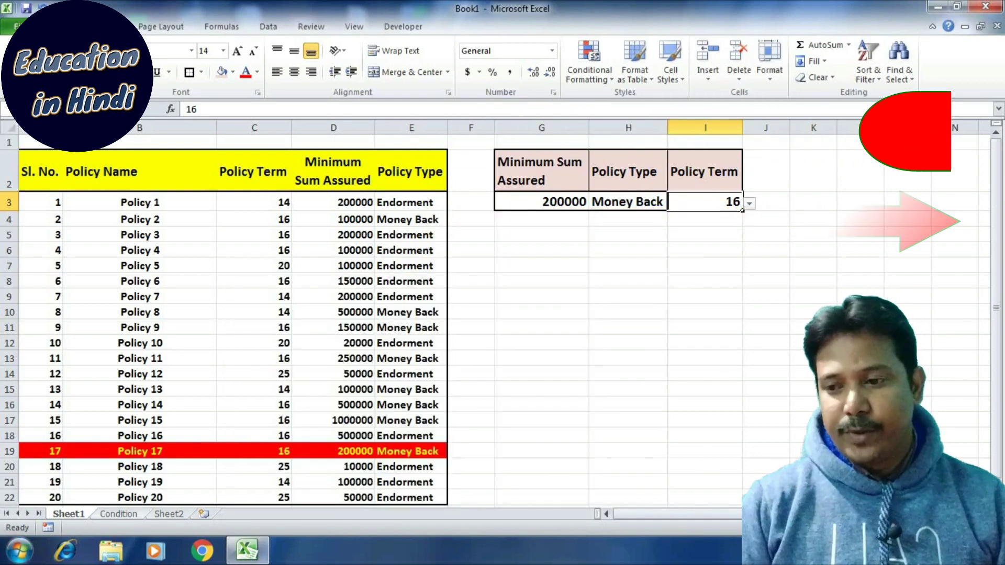
# On the Condition sheet, select the policy table A2:E22 and bring up Conditional Formatting.
pyautogui.hotkey('ctrl', 'pagedown')
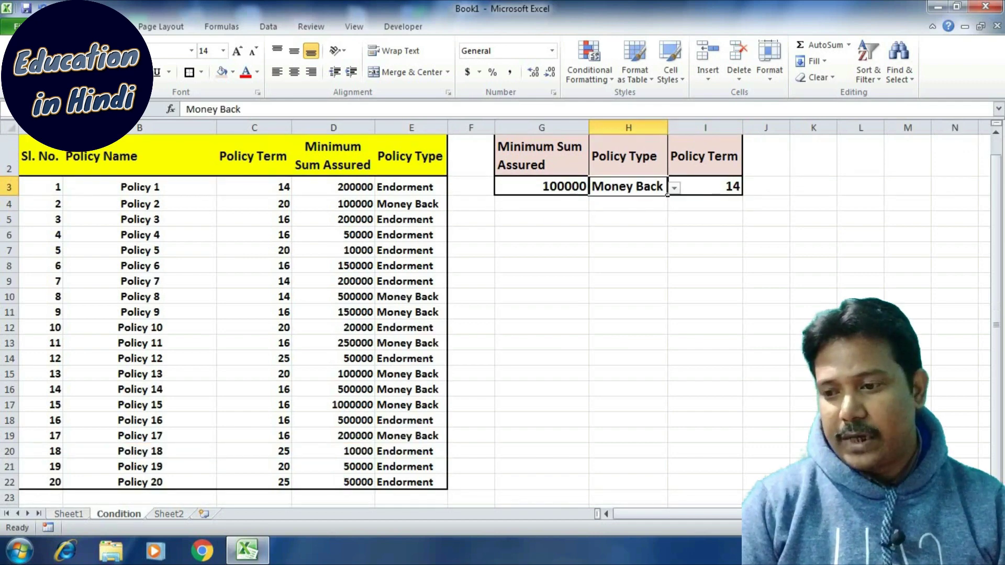
pyautogui.moveTo(41, 156)
pyautogui.mouseDown()
pyautogui.moveTo(282, 342)
pyautogui.moveTo(434, 482)
pyautogui.mouseUp()
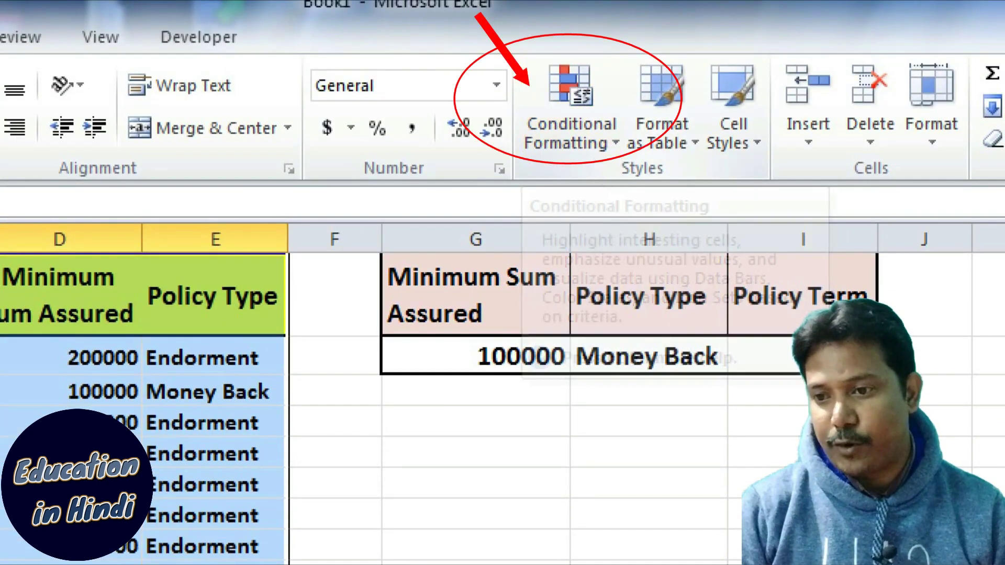
pyautogui.click(591, 133)
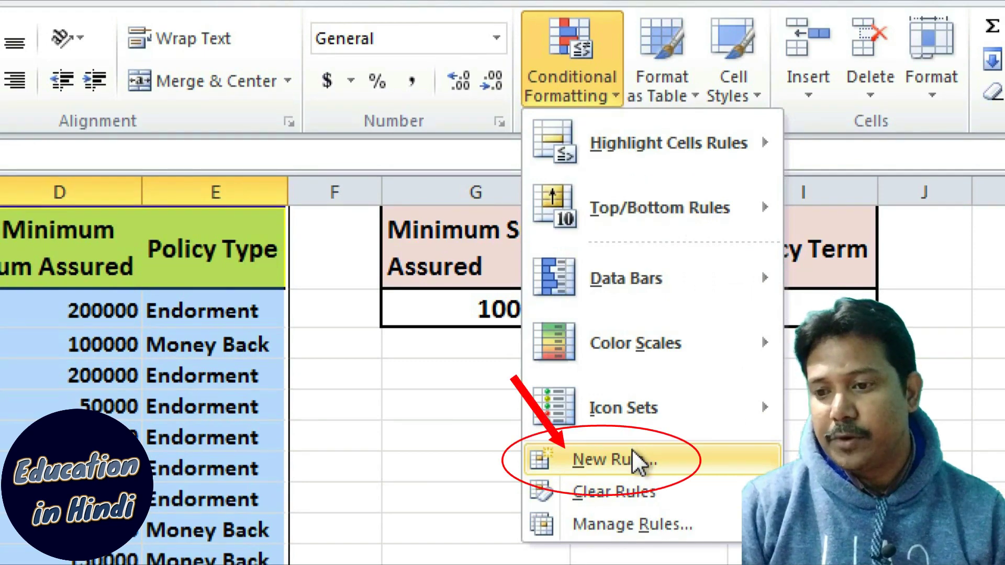
# Create a new 'Use a formula' formatting rule and begin its formula with =and.
pyautogui.click(632, 449)
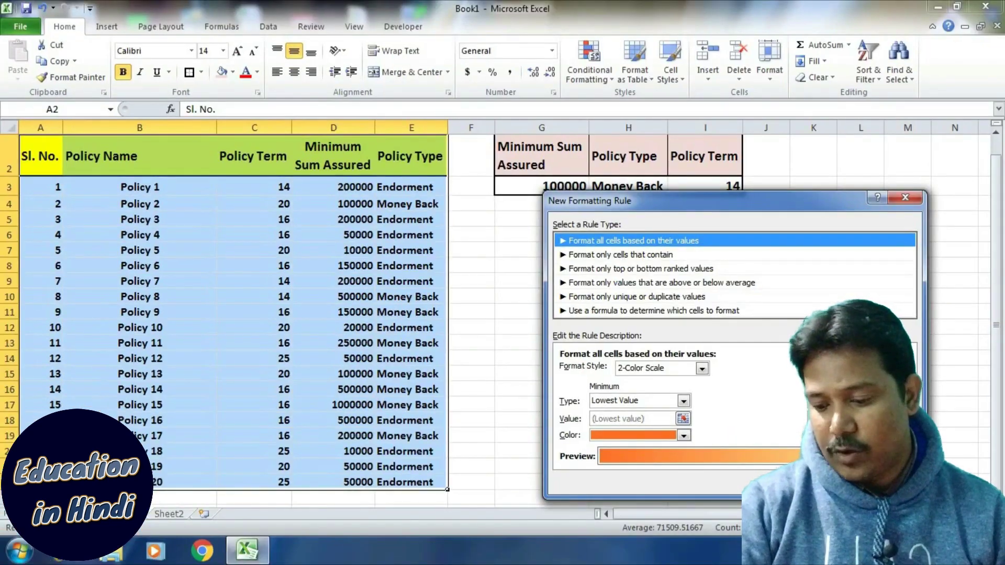
pyautogui.moveTo(628, 200); pyautogui.dragTo(385, 117)
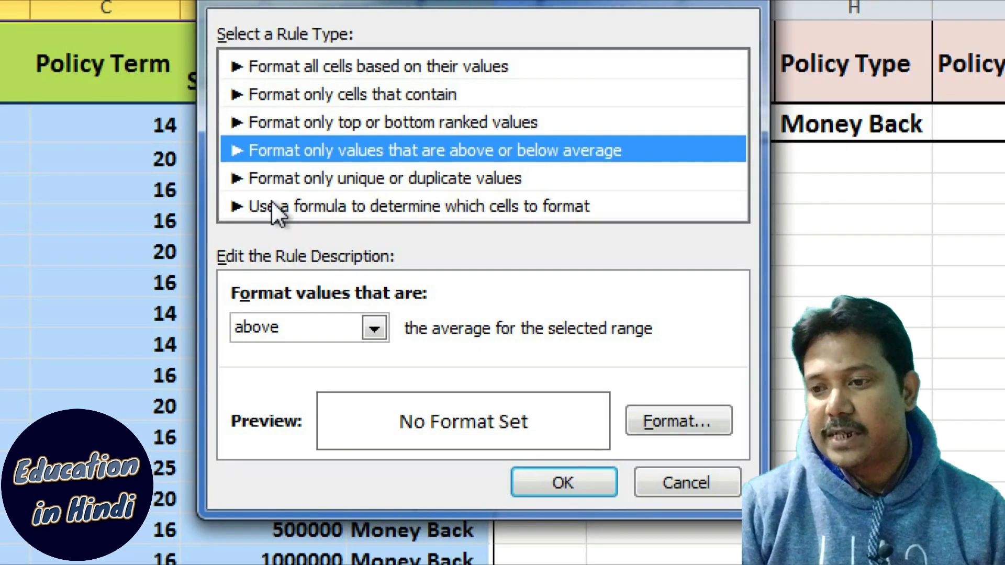
pyautogui.click(337, 225)
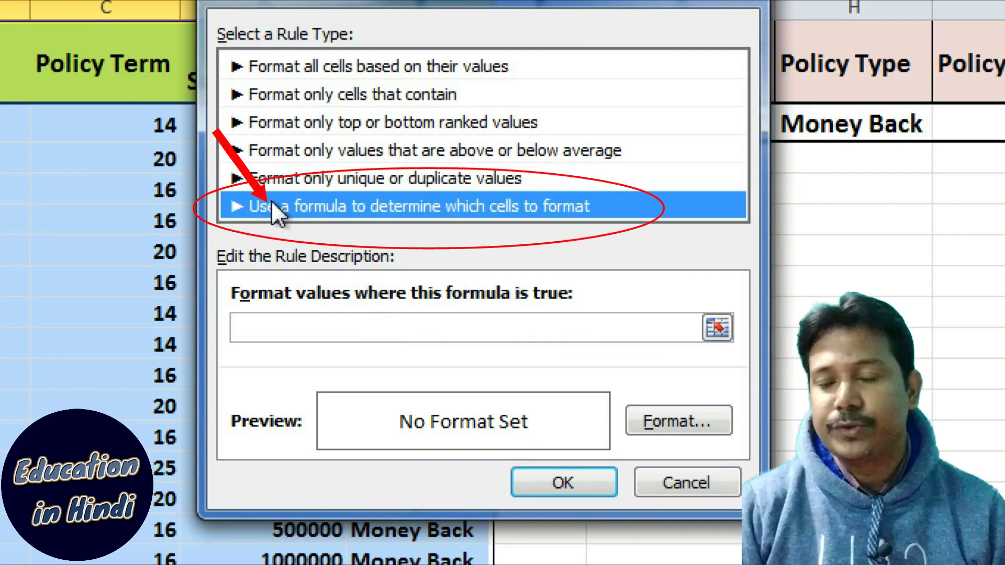
pyautogui.click(274, 328)
pyautogui.write('=an')
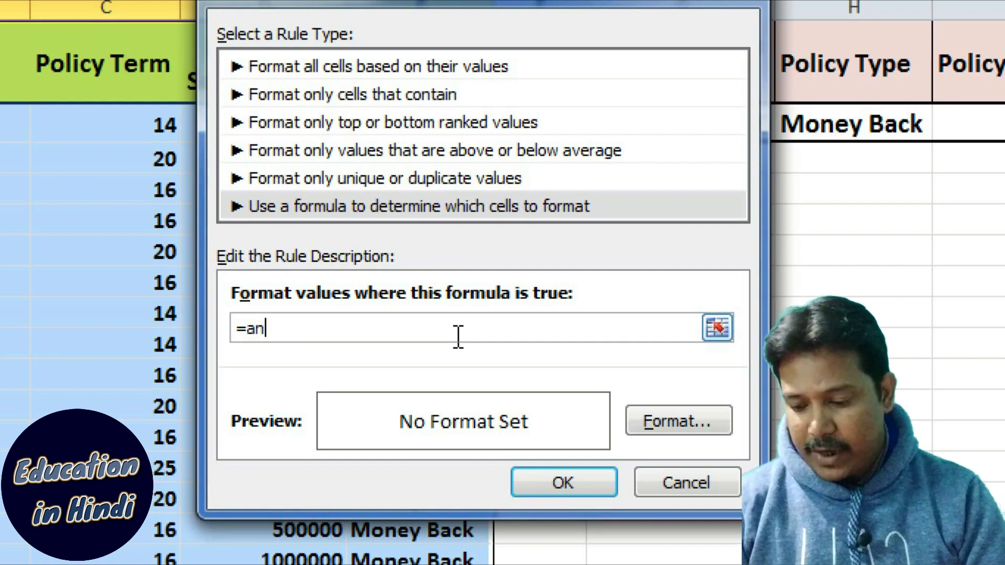
pyautogui.write('d')
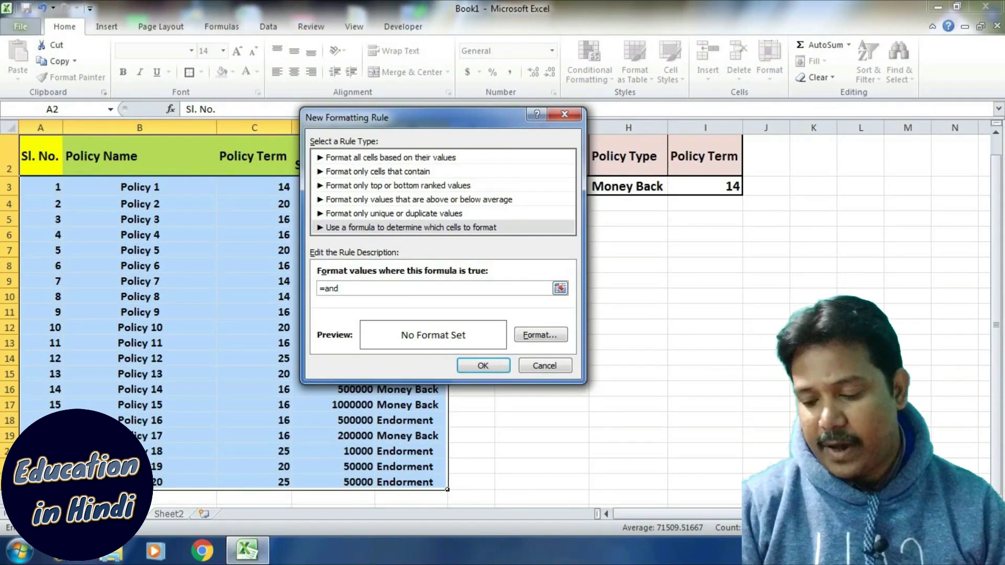
pyautogui.moveTo(367, 117); pyautogui.dragTo(323, 252)
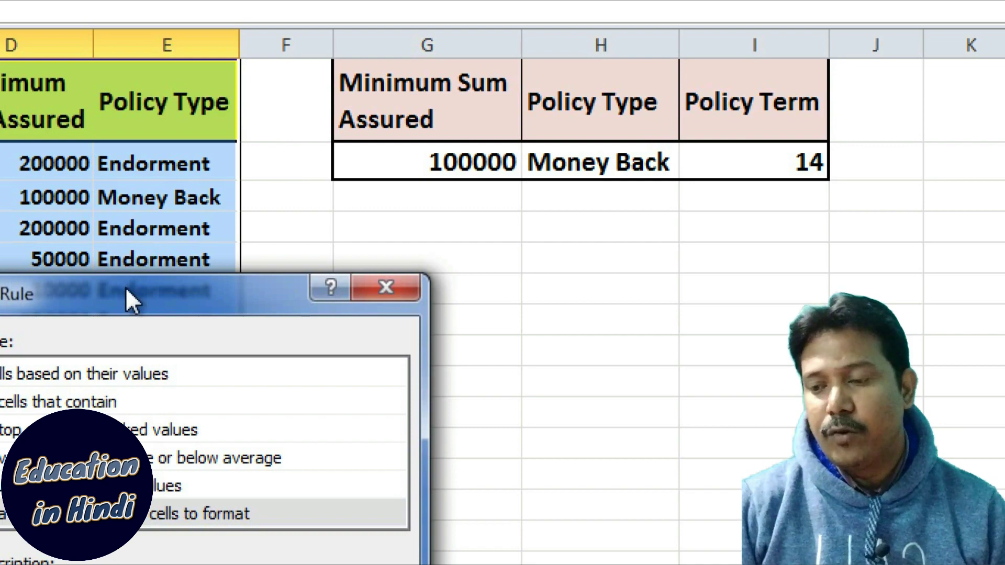
# Add $D2=$G$3, to the rule formula, comparing each row's sum assured with G3.
pyautogui.moveTo(126, 290)
pyautogui.mouseDown()
pyautogui.moveTo(378, 140)
pyautogui.moveTo(518, 74)
pyautogui.mouseUp()
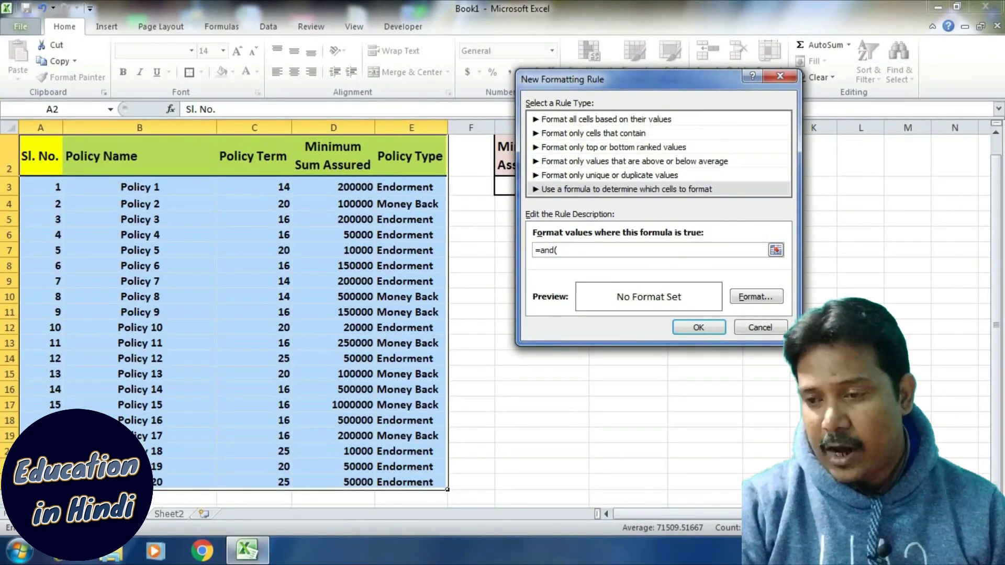
pyautogui.moveTo(628, 79); pyautogui.dragTo(623, 201)
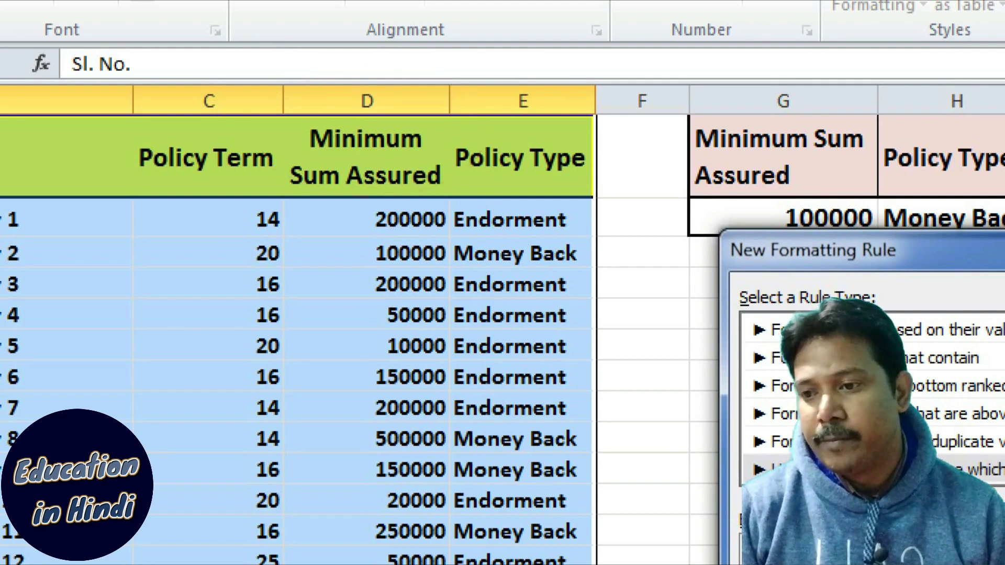
pyautogui.click(387, 168)
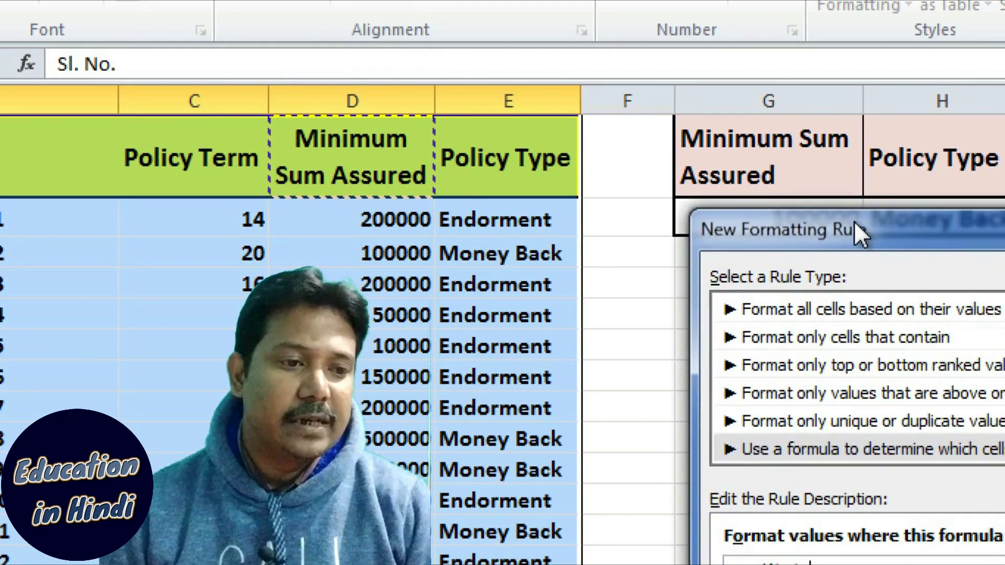
pyautogui.moveTo(878, 238); pyautogui.dragTo(661, 74)
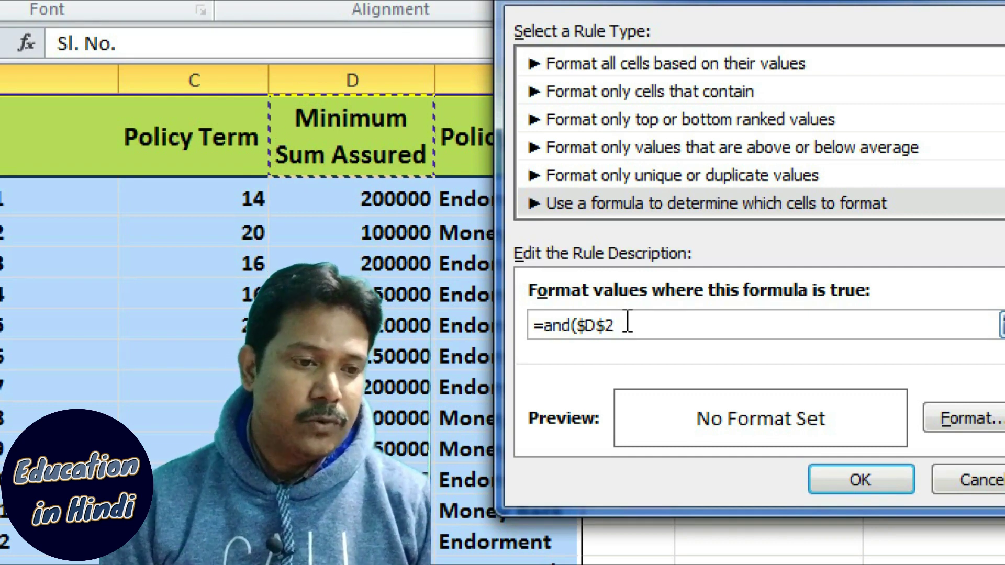
pyautogui.press('F4')
pyautogui.press('F4')
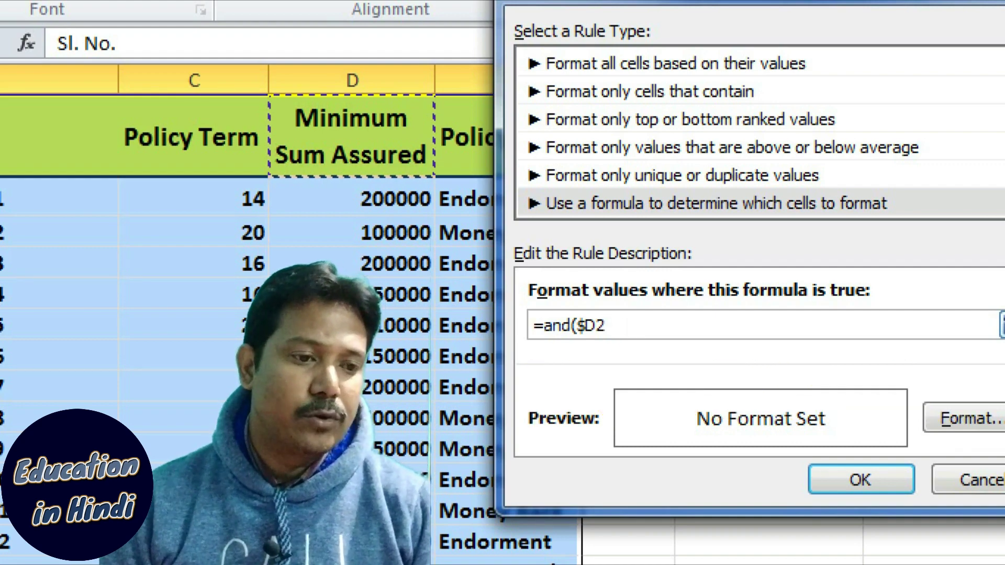
pyautogui.write('=')
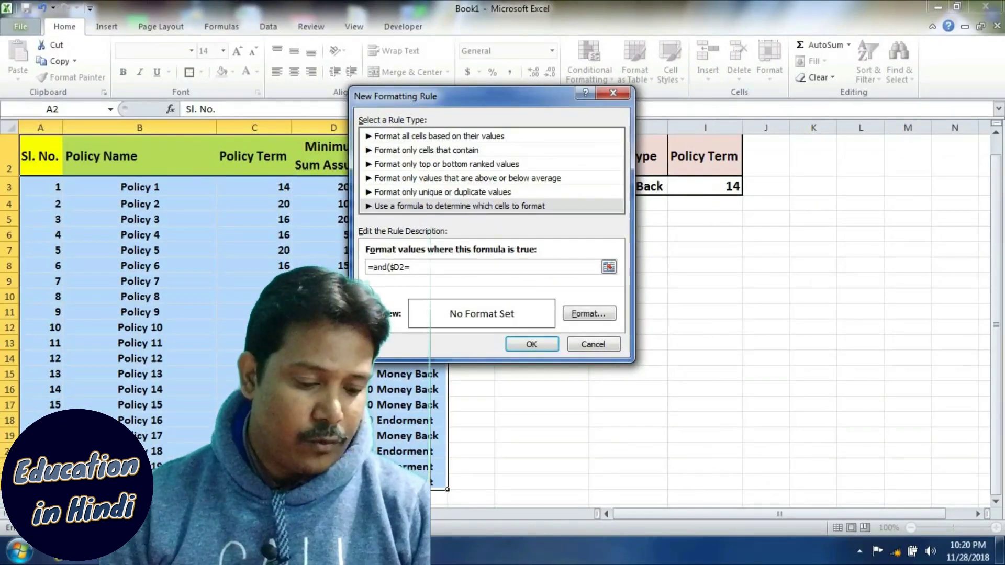
pyautogui.moveTo(460, 96); pyautogui.dragTo(202, 152)
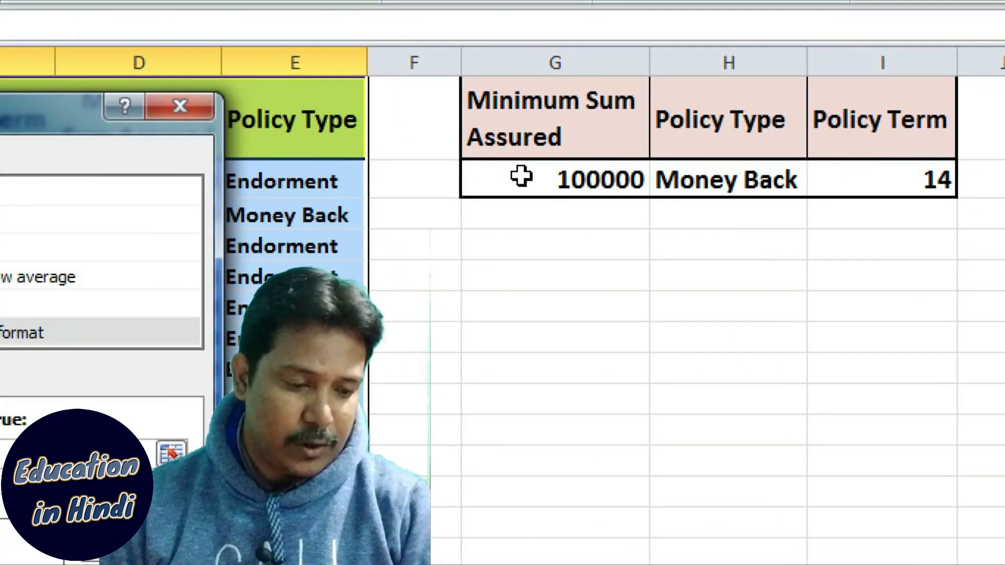
pyautogui.click(521, 177)
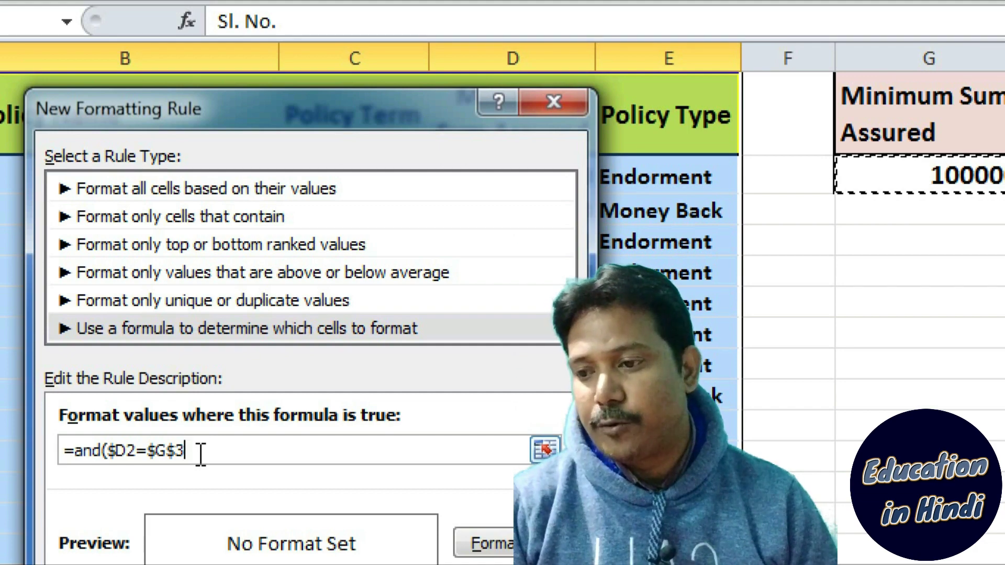
pyautogui.write(',')
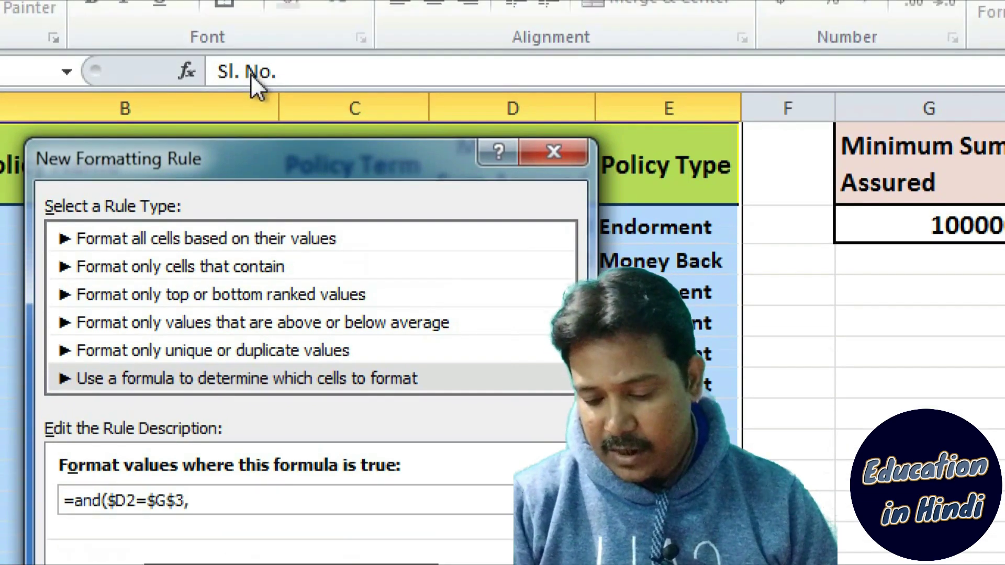
pyautogui.moveTo(265, 157); pyautogui.dragTo(181, 128)
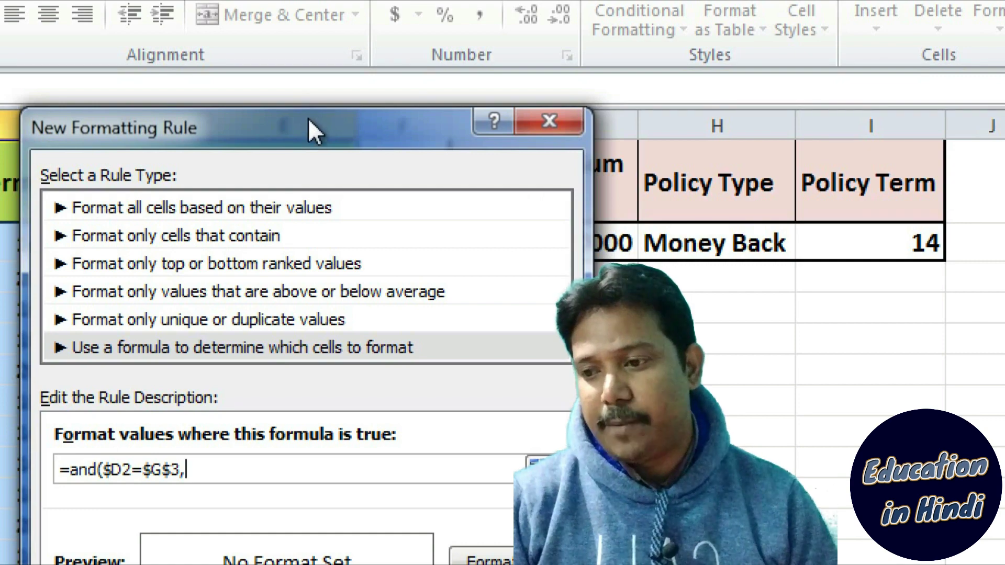
pyautogui.moveTo(310, 124)
pyautogui.mouseDown()
pyautogui.moveTo(367, 164)
pyautogui.moveTo(548, 229)
pyautogui.moveTo(671, 125)
pyautogui.mouseUp()
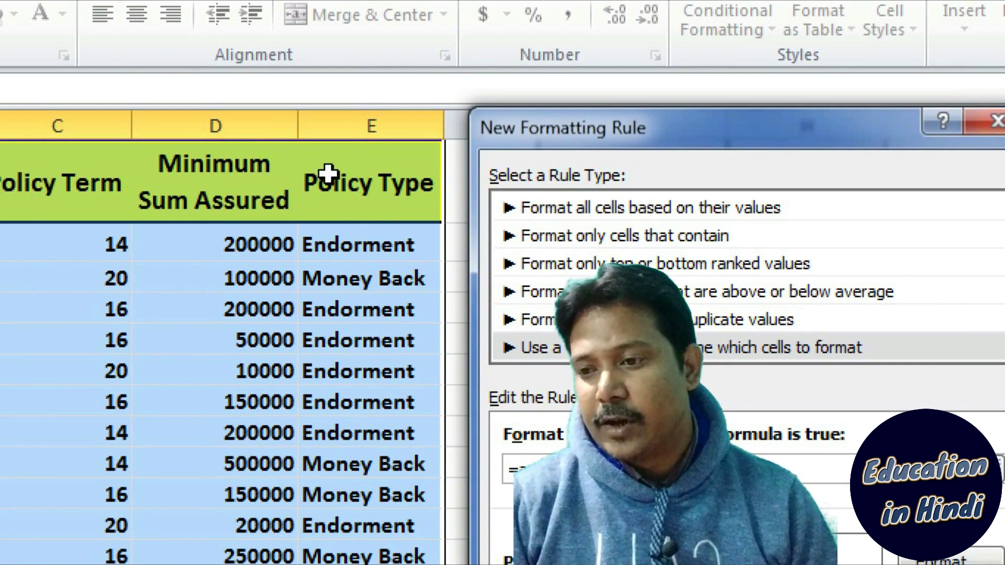
# Append $E2=$H$3, to the formula so the policy type must match H3.
pyautogui.click(239, 178)
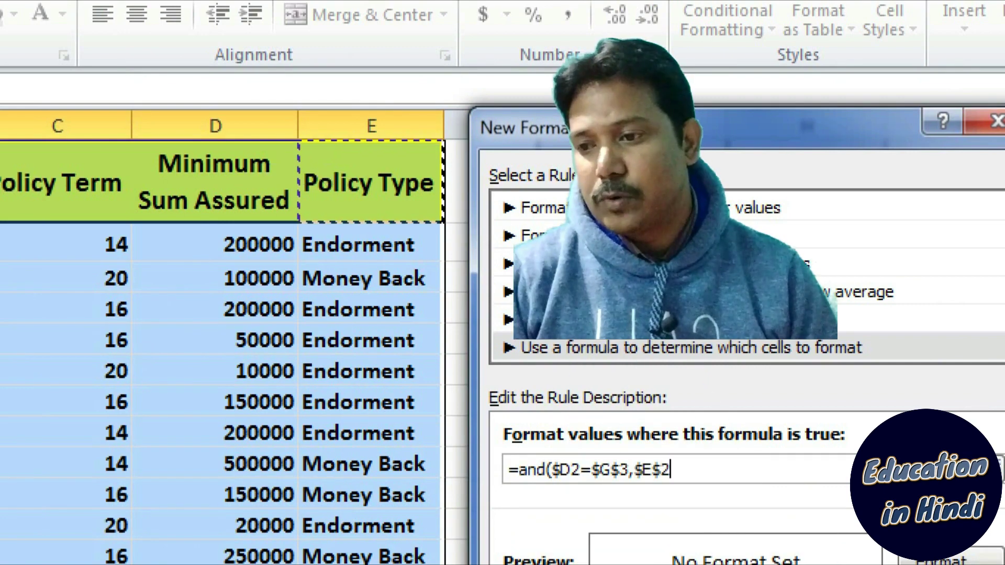
pyautogui.press('F4')
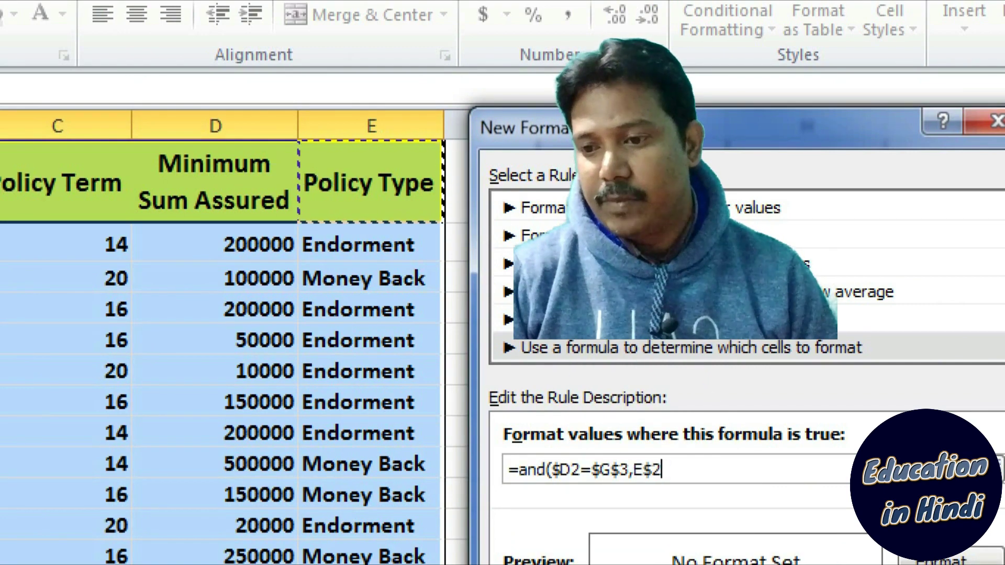
pyautogui.press('F4')
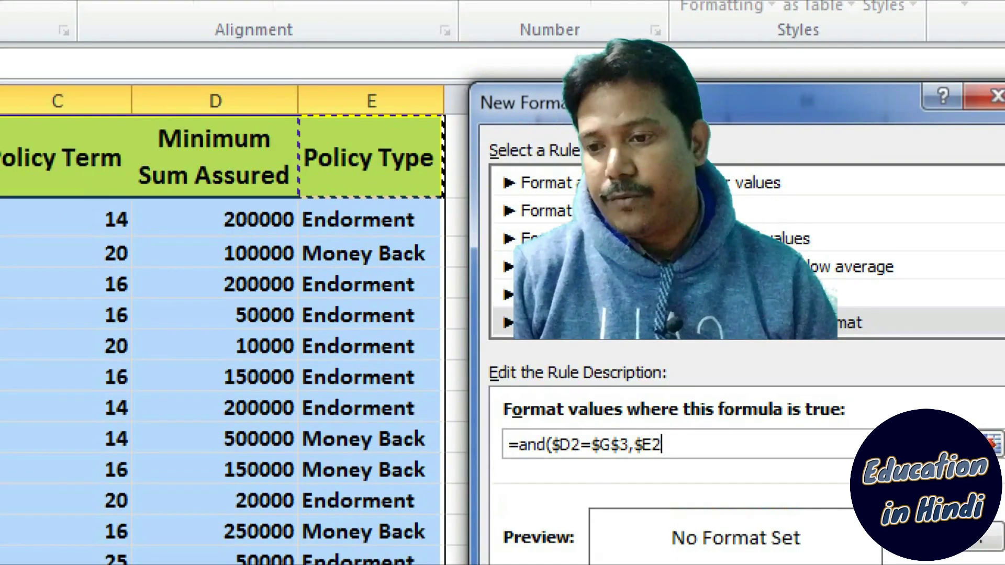
pyautogui.write('=')
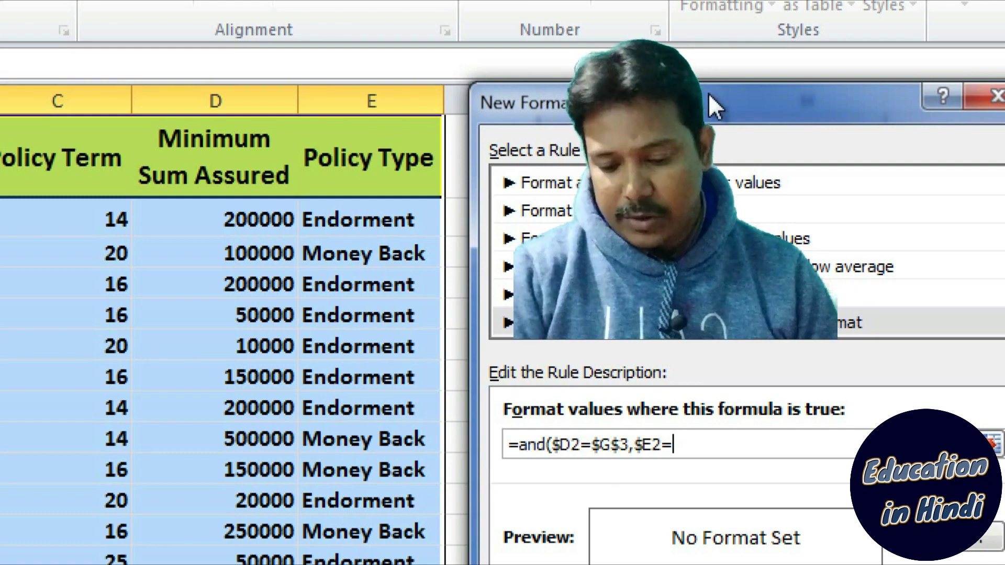
pyautogui.moveTo(708, 93); pyautogui.dragTo(220, 81)
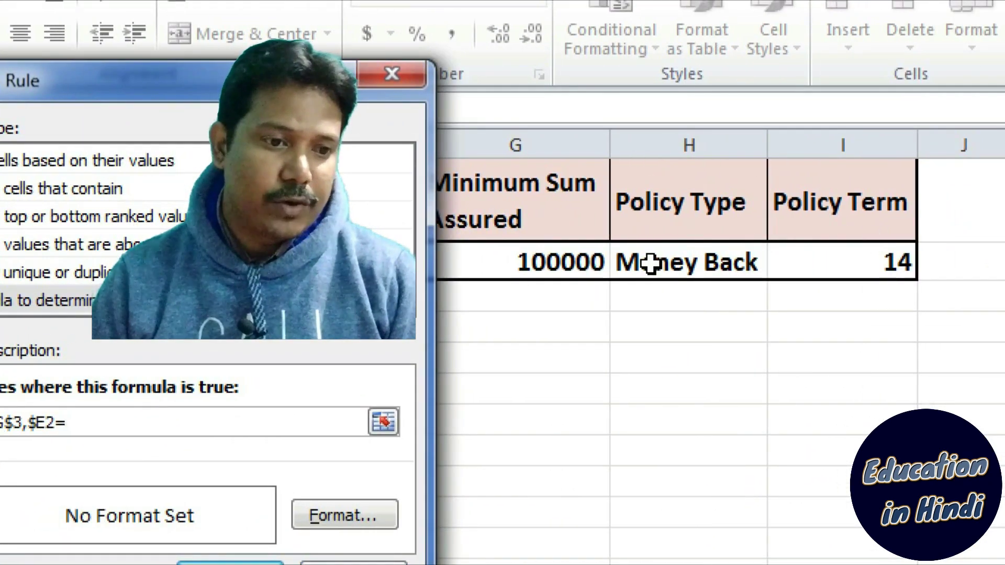
pyautogui.click(650, 265)
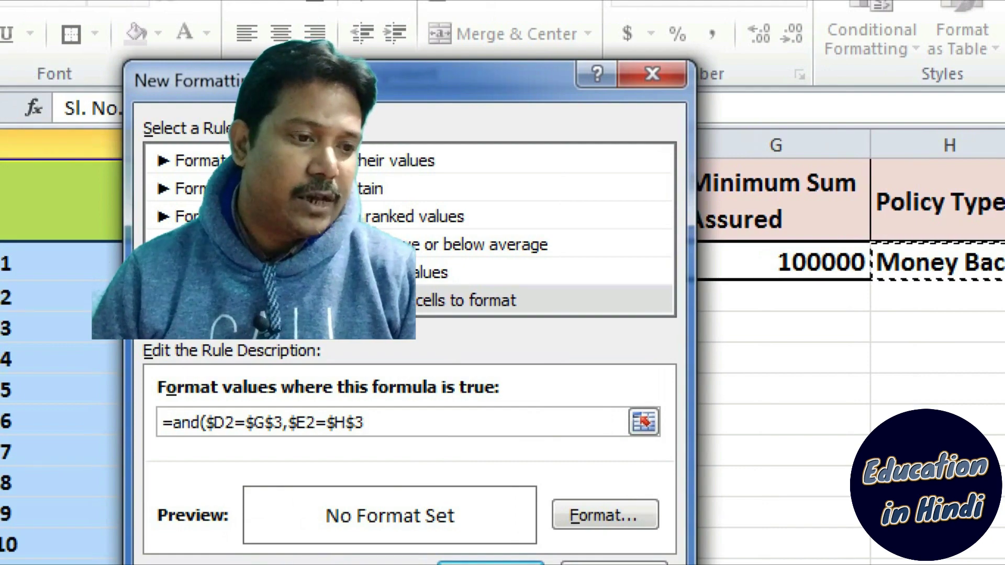
pyautogui.write(',')
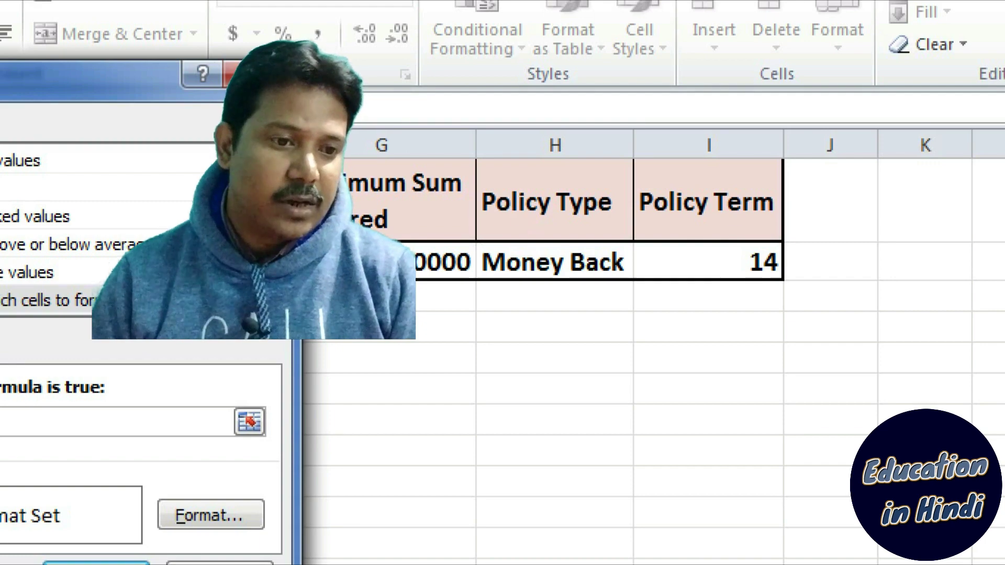
pyautogui.moveTo(47, 78); pyautogui.dragTo(618, 97)
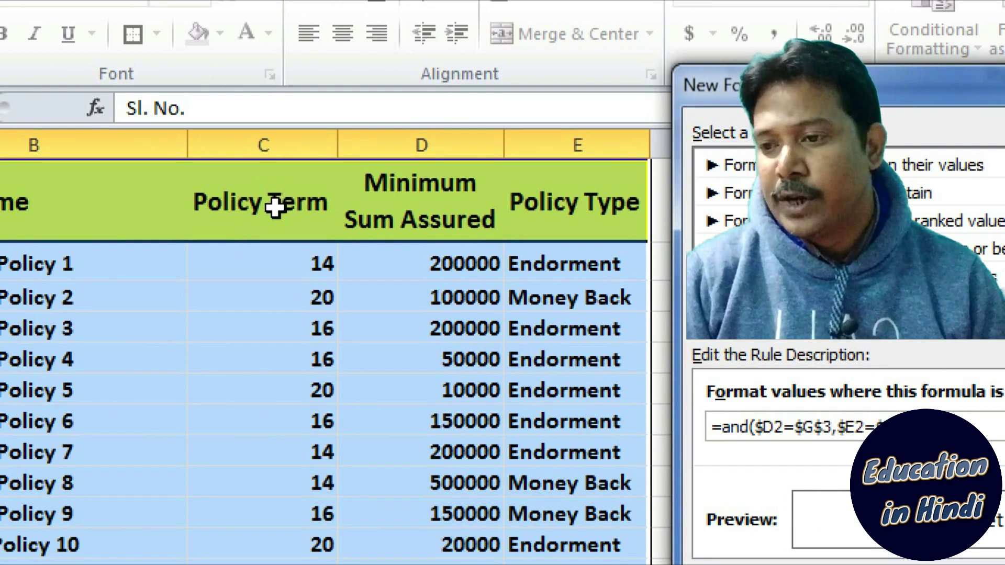
# Close the formula with $C2=$I$3) so the policy term must match I3.
pyautogui.click(271, 206)
pyautogui.write('$H$3,$C2')
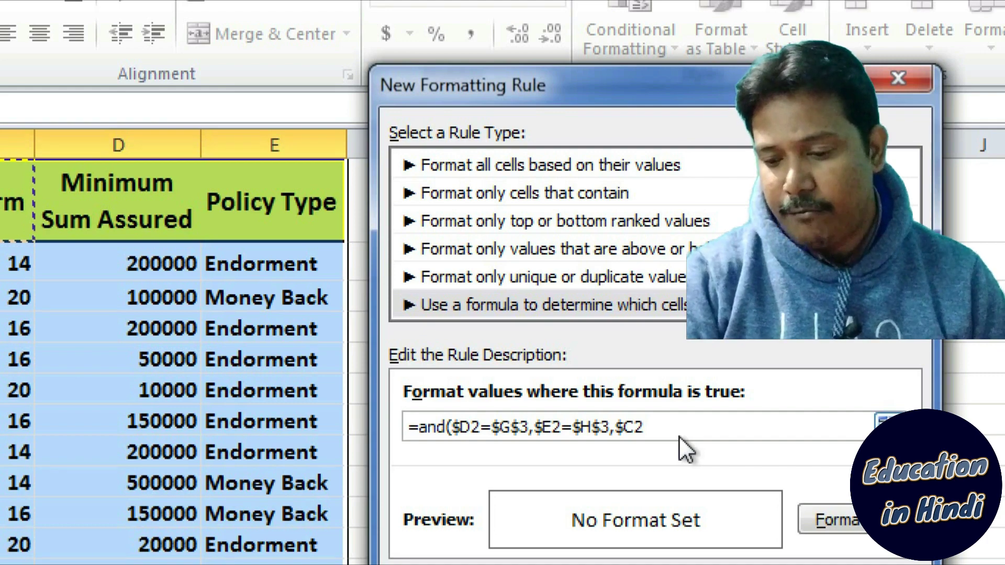
pyautogui.press('F4')
pyautogui.press('F4')
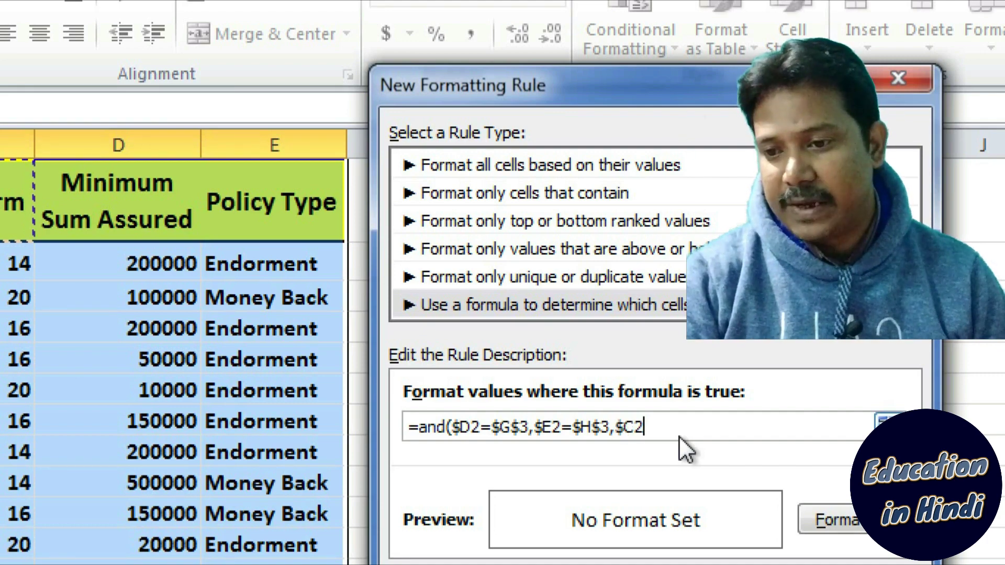
pyautogui.write('=')
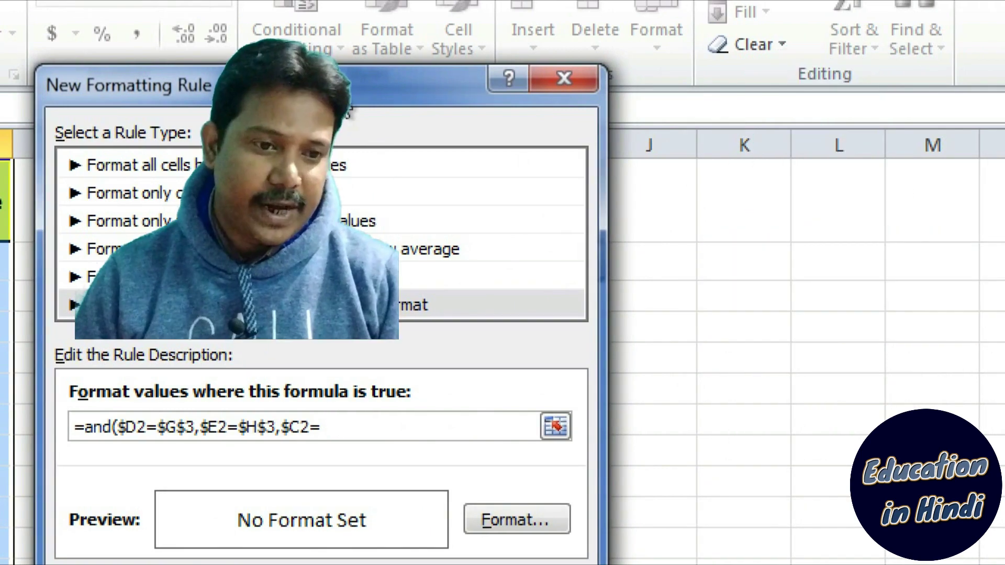
pyautogui.moveTo(360, 104)
pyautogui.mouseDown()
pyautogui.moveTo(875, 70)
pyautogui.moveTo(124, 70)
pyautogui.moveTo(158, 70)
pyautogui.mouseUp()
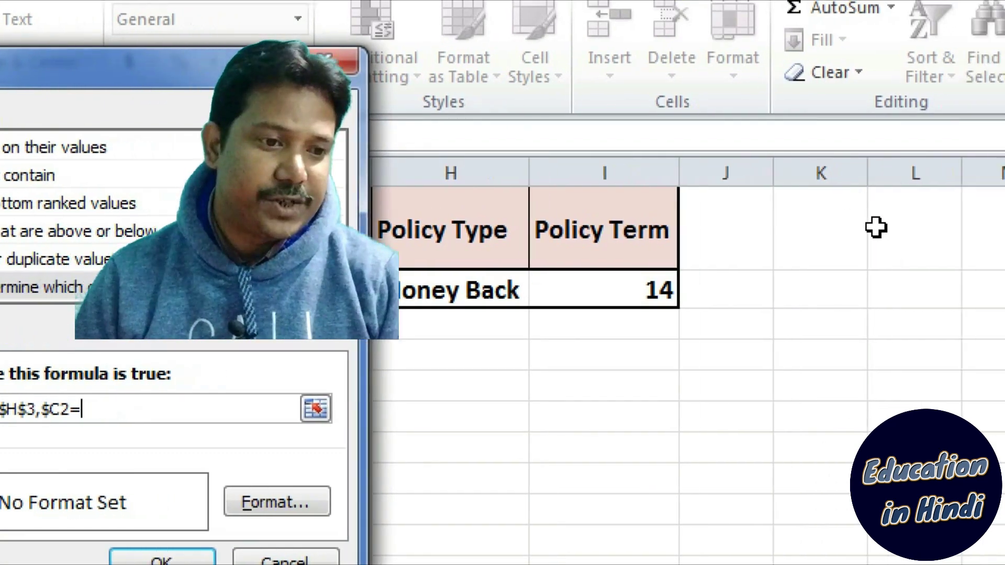
pyautogui.click(634, 287)
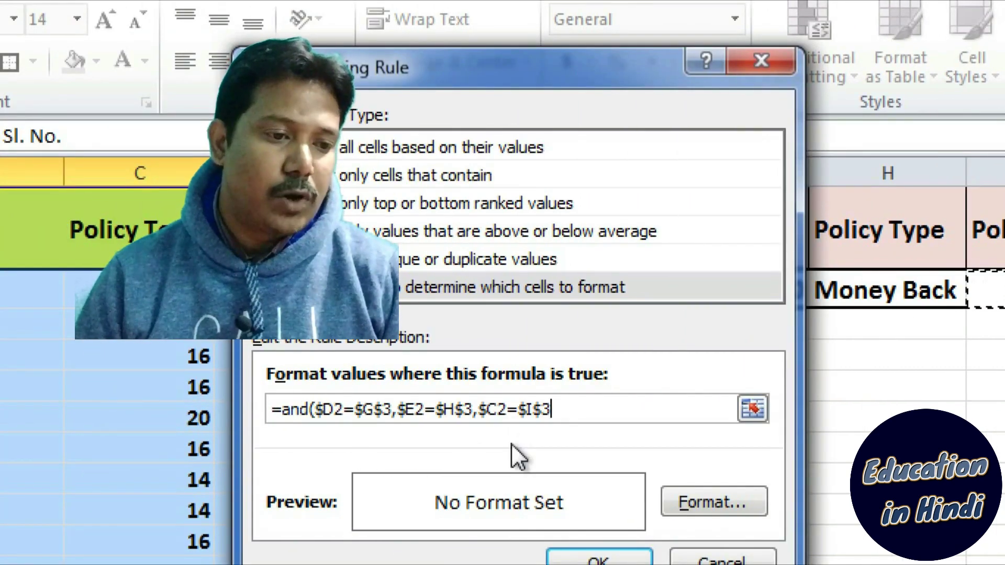
pyautogui.write(')')
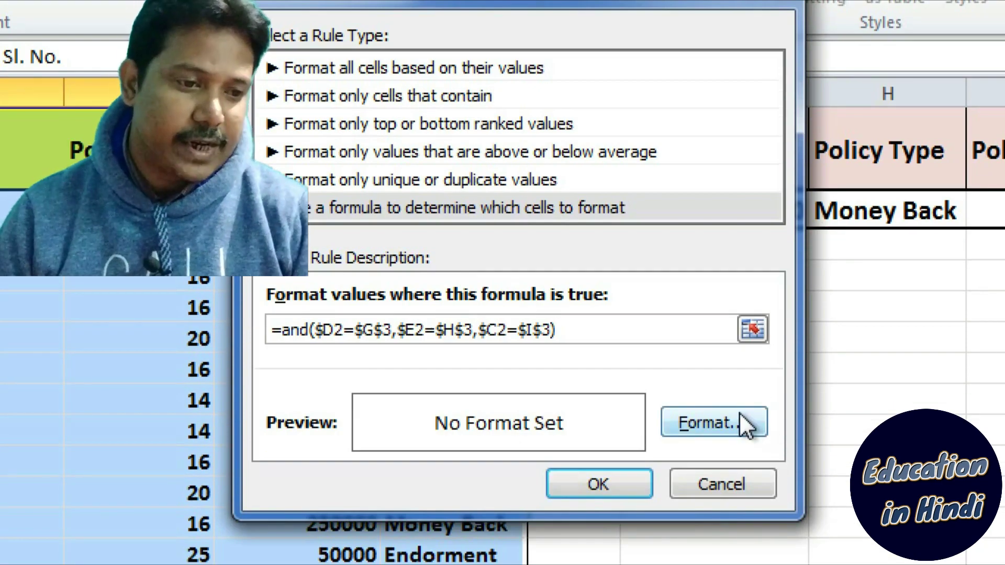
# Format matching rows with red fill and bold yellow text, then apply the rule.
pyautogui.click(745, 426)
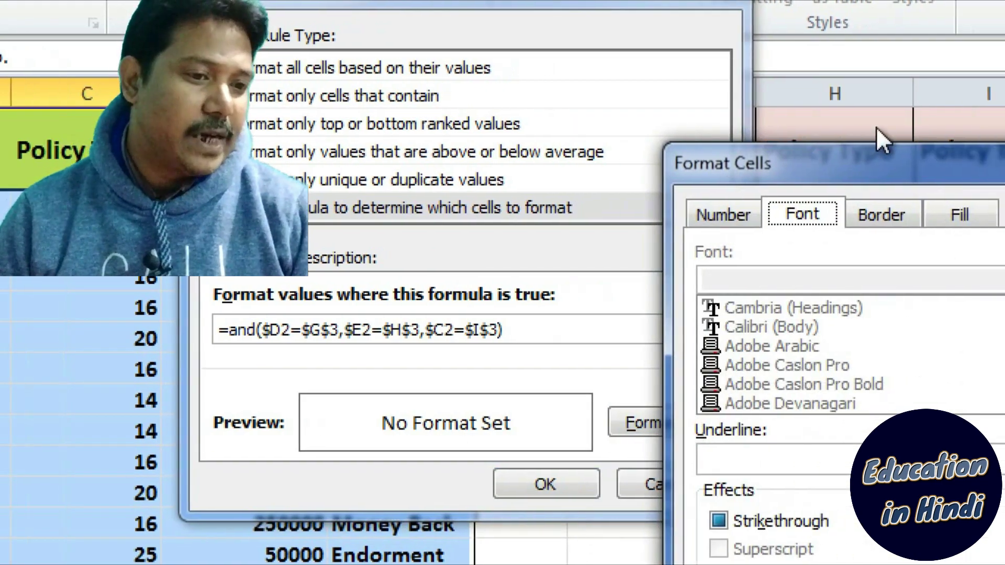
pyautogui.moveTo(879, 157); pyautogui.dragTo(387, 84)
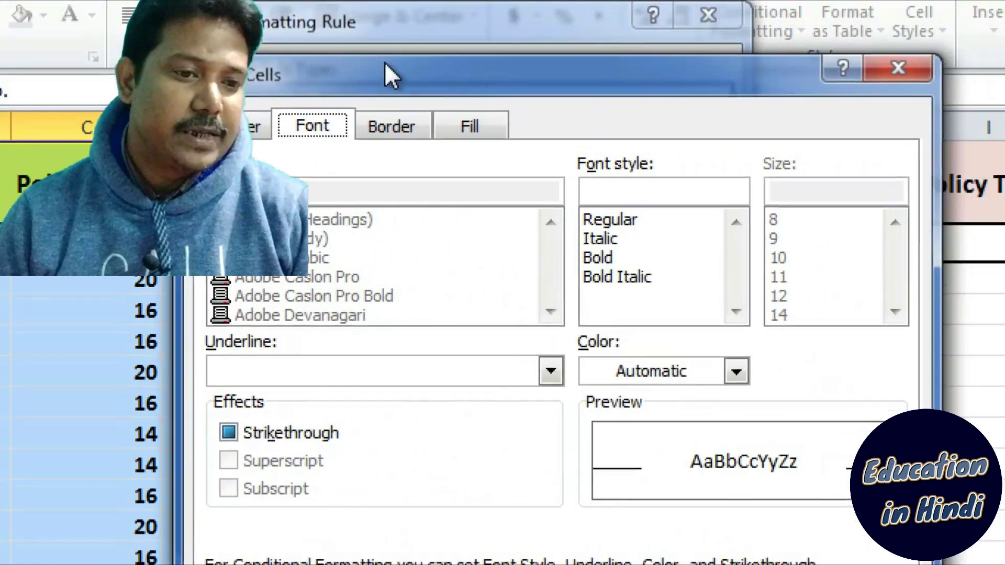
pyautogui.click(467, 140)
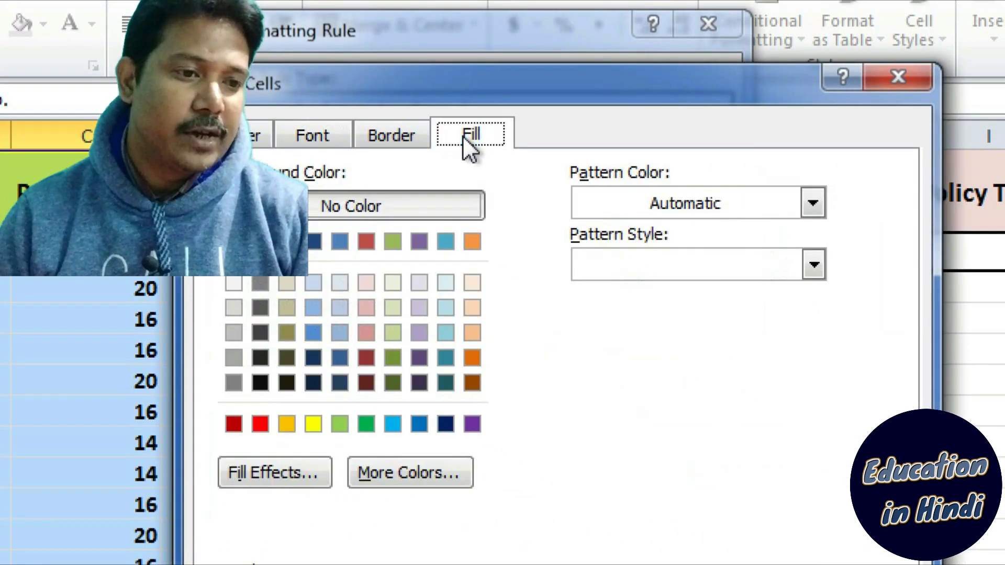
pyautogui.click(257, 428)
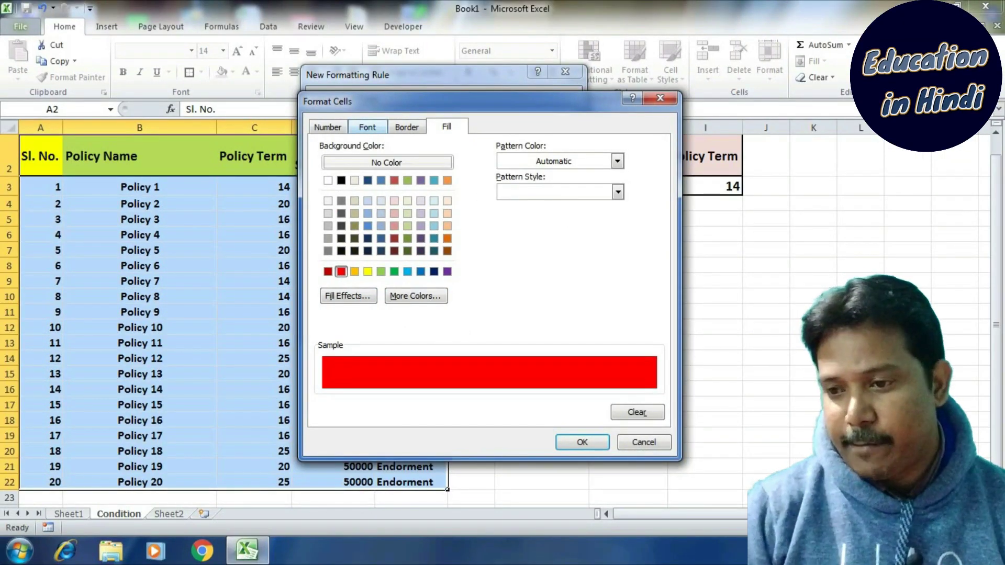
pyautogui.click(368, 127)
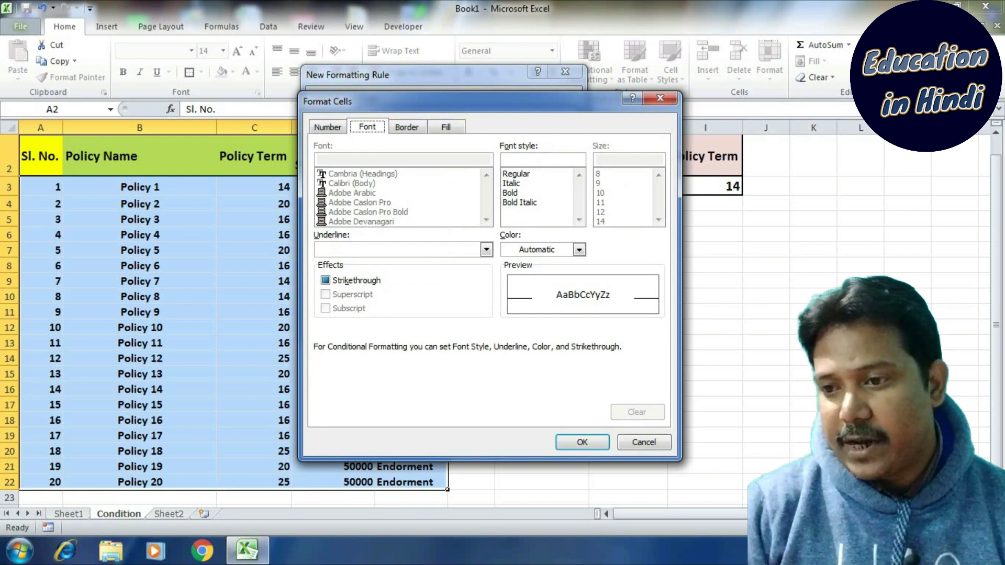
pyautogui.click(511, 192)
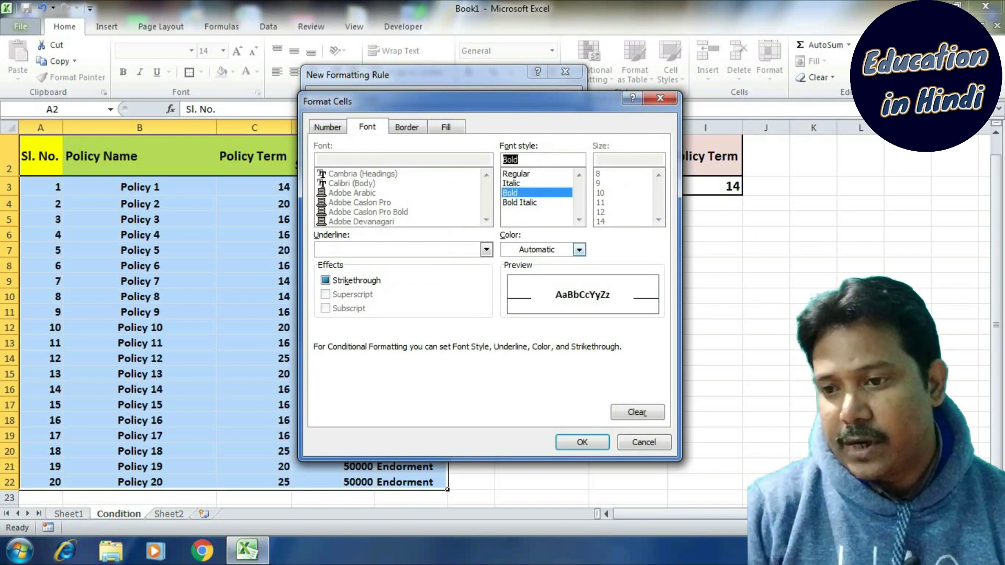
pyautogui.click(579, 250)
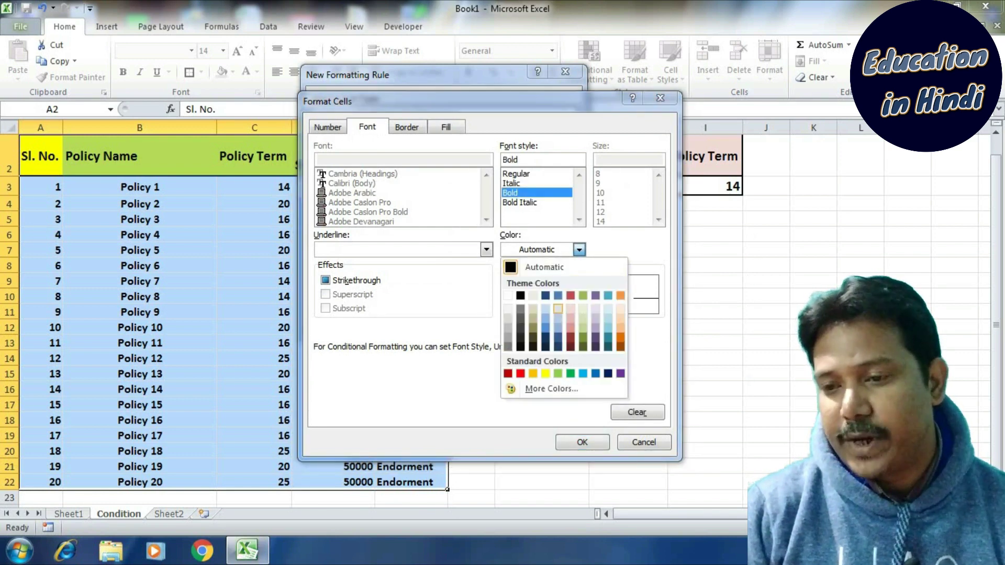
pyautogui.click(545, 374)
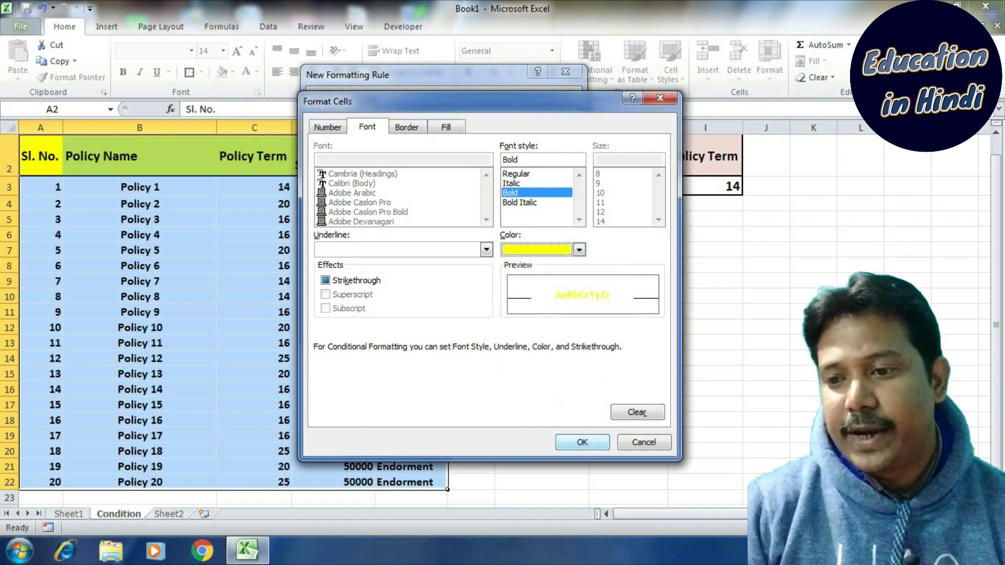
pyautogui.click(581, 442)
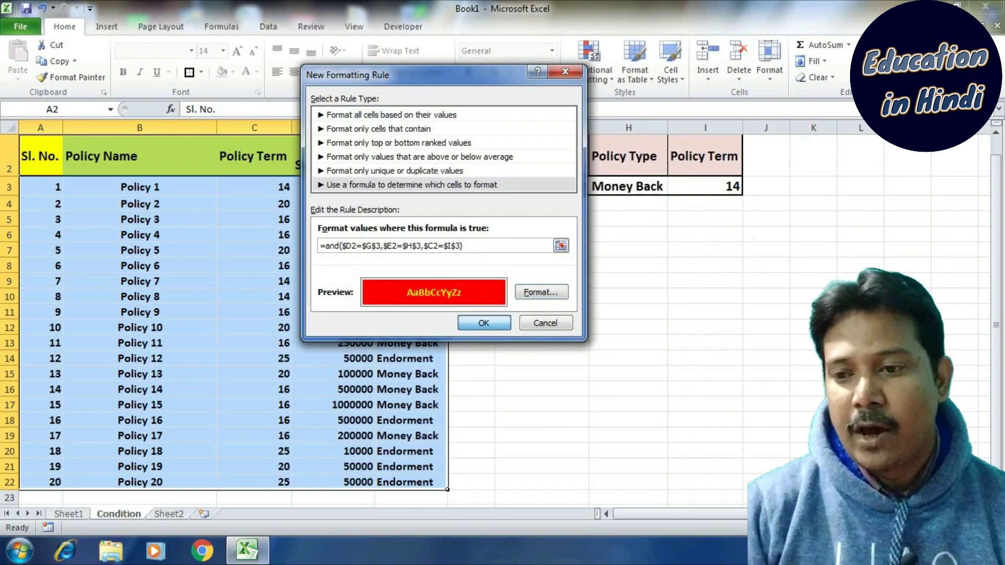
pyautogui.click(484, 323)
pyautogui.click(542, 296)
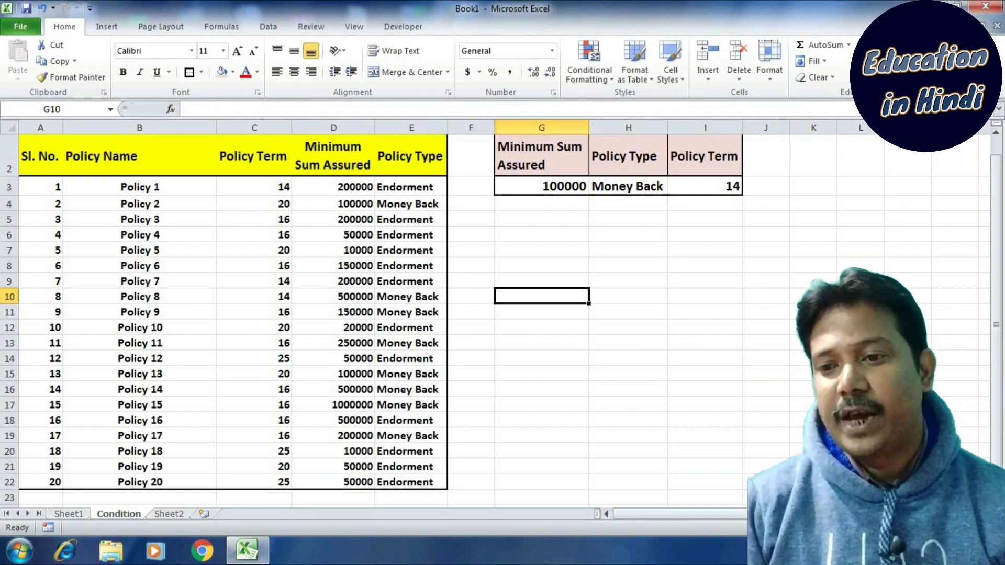
# Change the I3 term criterion to 16, then 20, so Policy 2 and Policy 13 turn red.
pyautogui.click(705, 186)
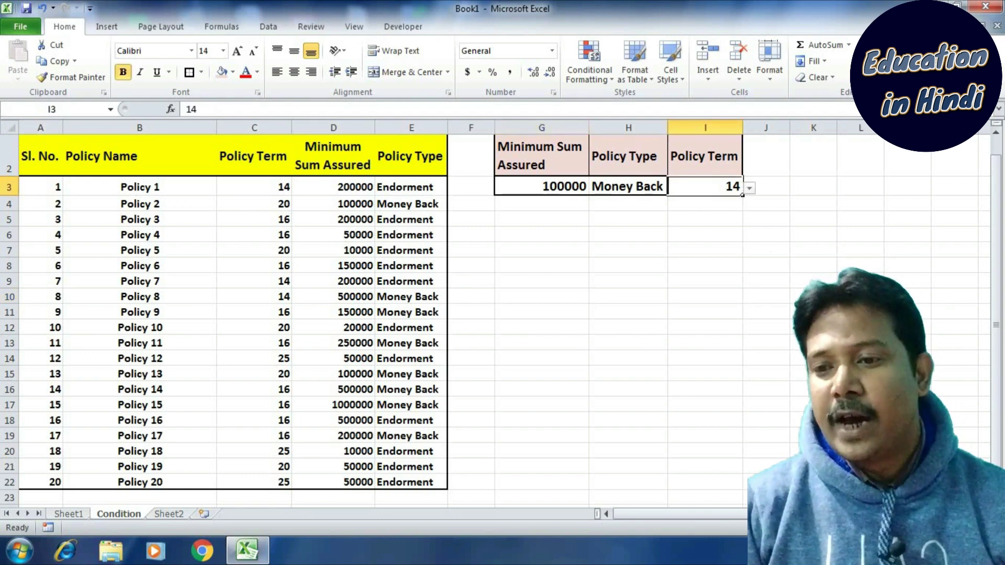
pyautogui.click(750, 188)
pyautogui.click(683, 208)
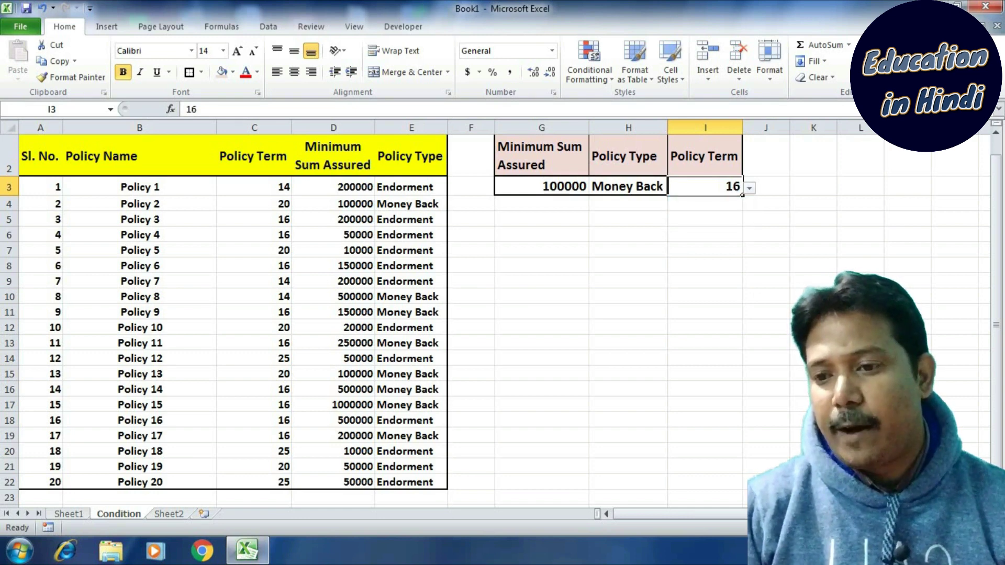
pyautogui.click(750, 188)
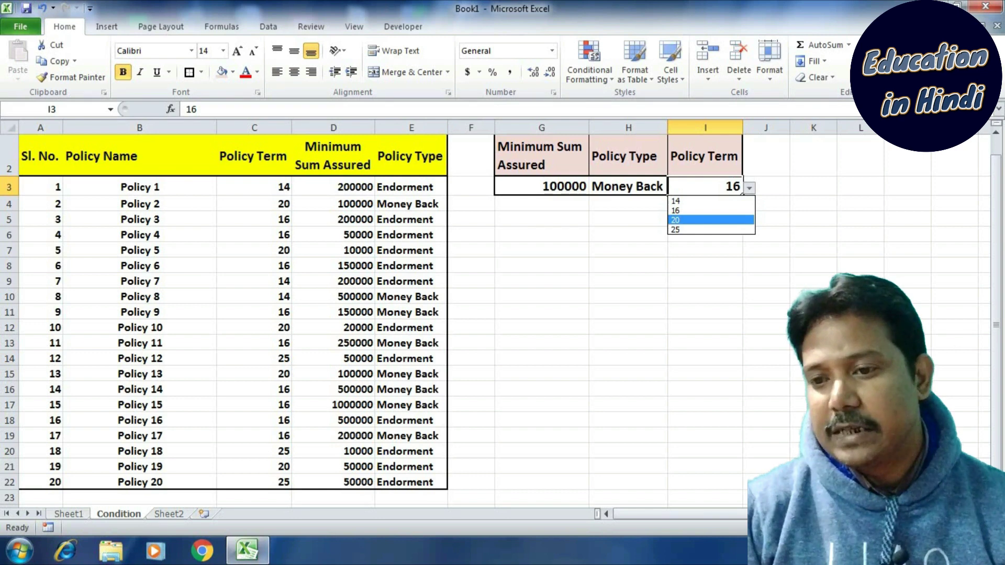
pyautogui.click(680, 220)
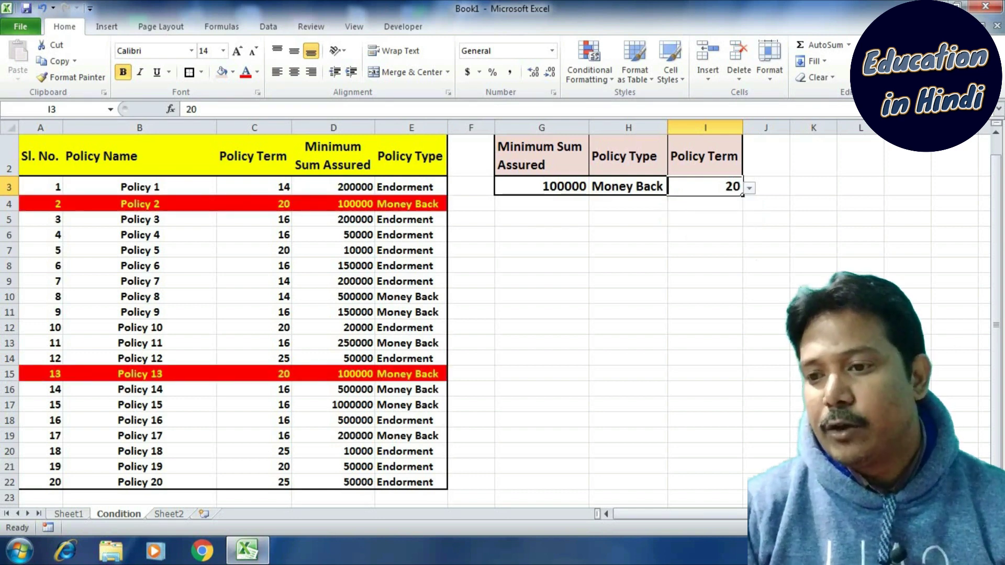